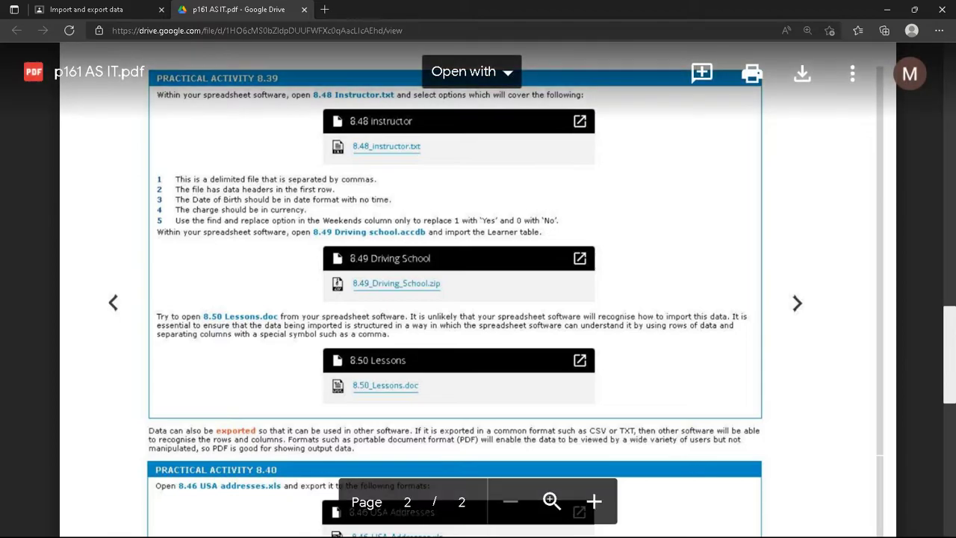
# Switch from the activity PDF to the blank Book1 workbook in Excel.
pyautogui.click(210, 528)
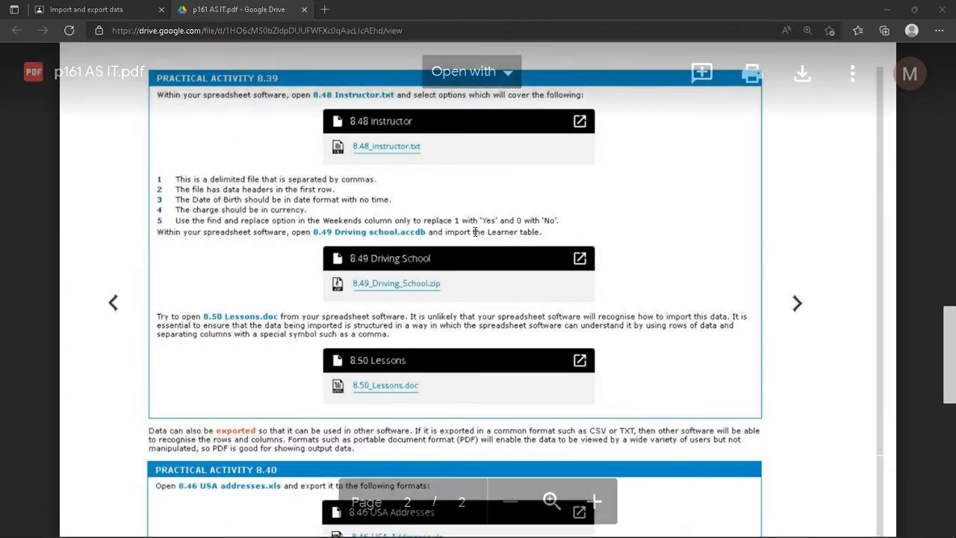
pyautogui.click(174, 137)
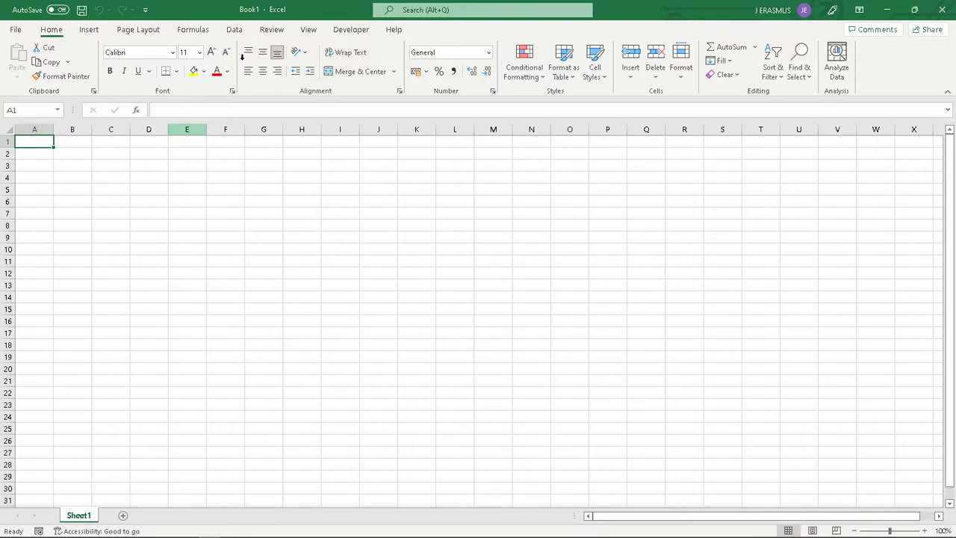
pyautogui.click(14, 30)
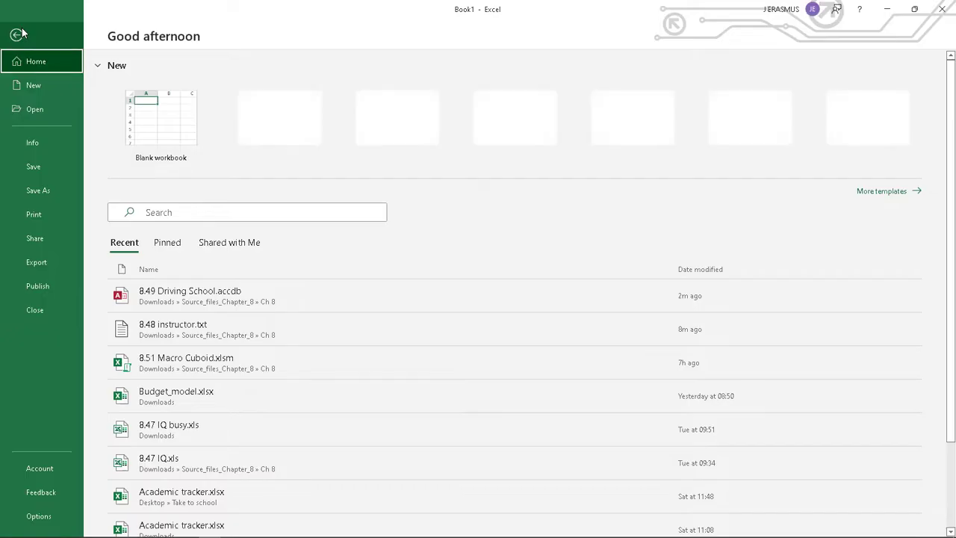
pyautogui.click(17, 35)
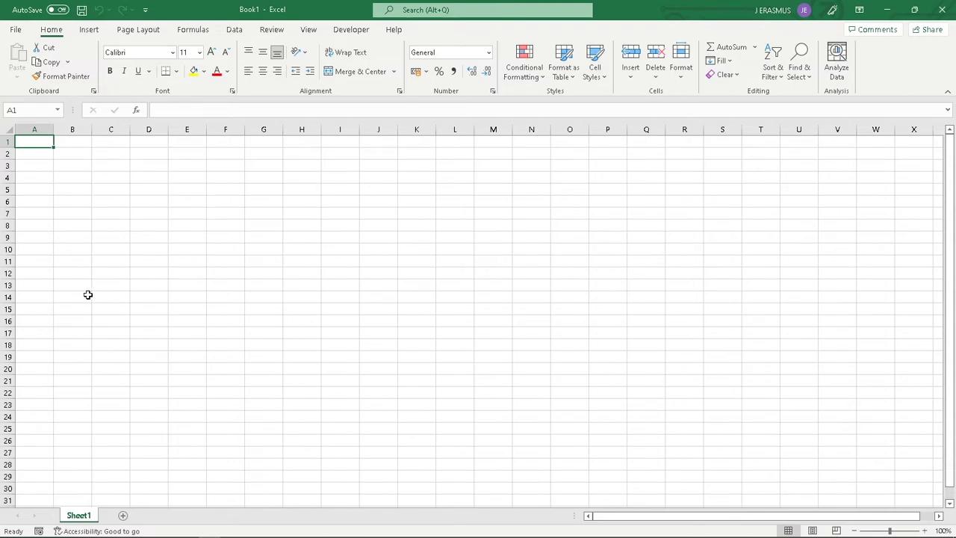
# Browse for a file to open in the Ch 8 folder of Source_files_Chapter_8 in Downloads.
pyautogui.click(15, 30)
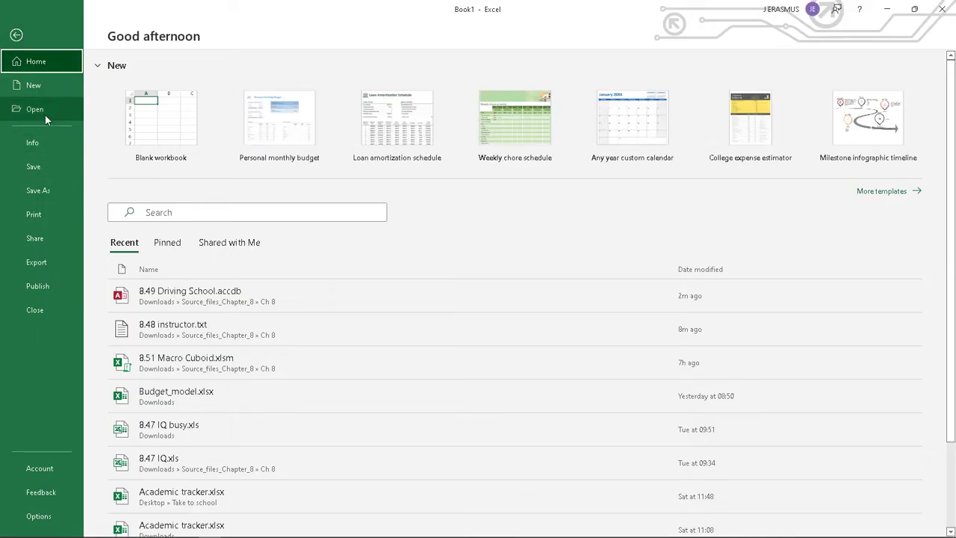
pyautogui.click(45, 112)
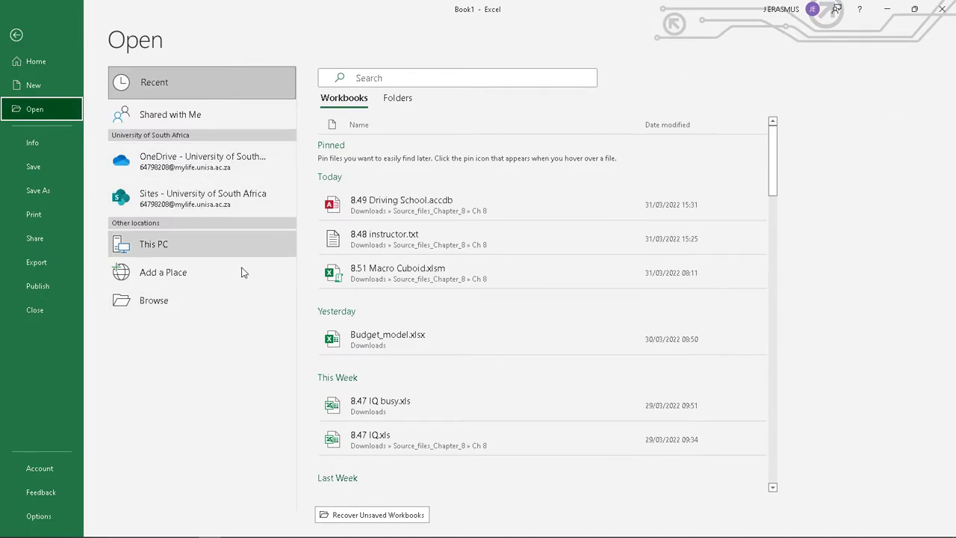
pyautogui.click(220, 312)
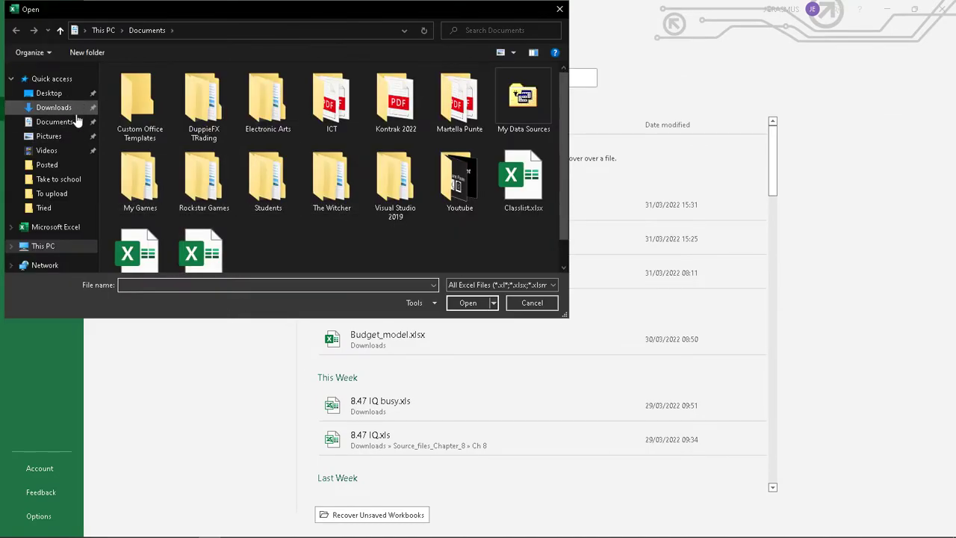
pyautogui.click(53, 107)
pyautogui.scroll(-5, 180, 171)
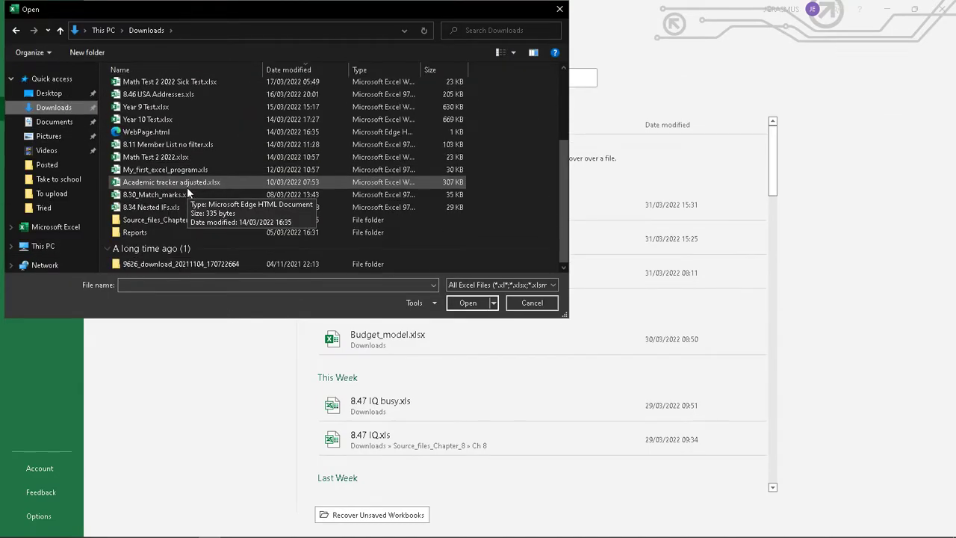
pyautogui.doubleClick(164, 221)
pyautogui.doubleClick(155, 88)
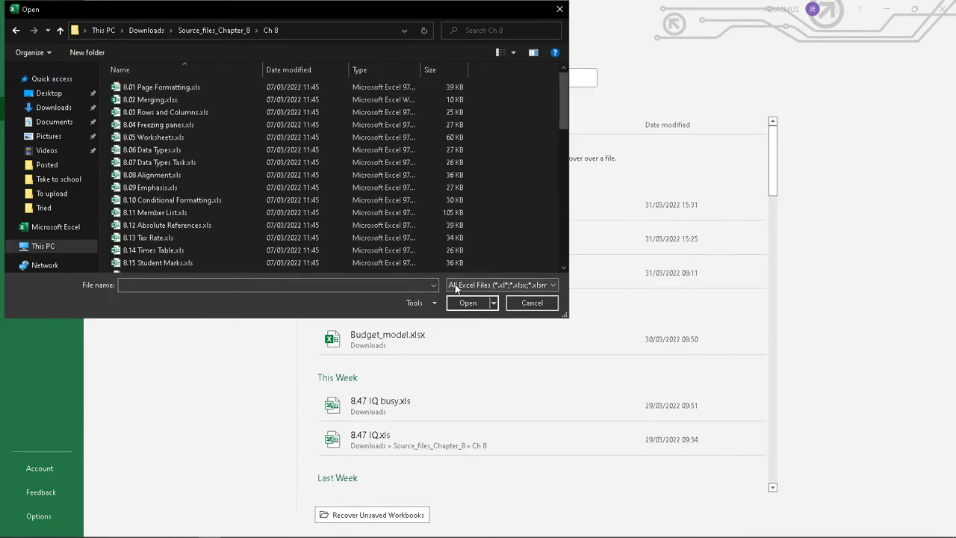
# List all file types, open 8.48 instructor.txt with its data marked as having headers, and cancel the Text Import Wizard.
pyautogui.click(487, 285)
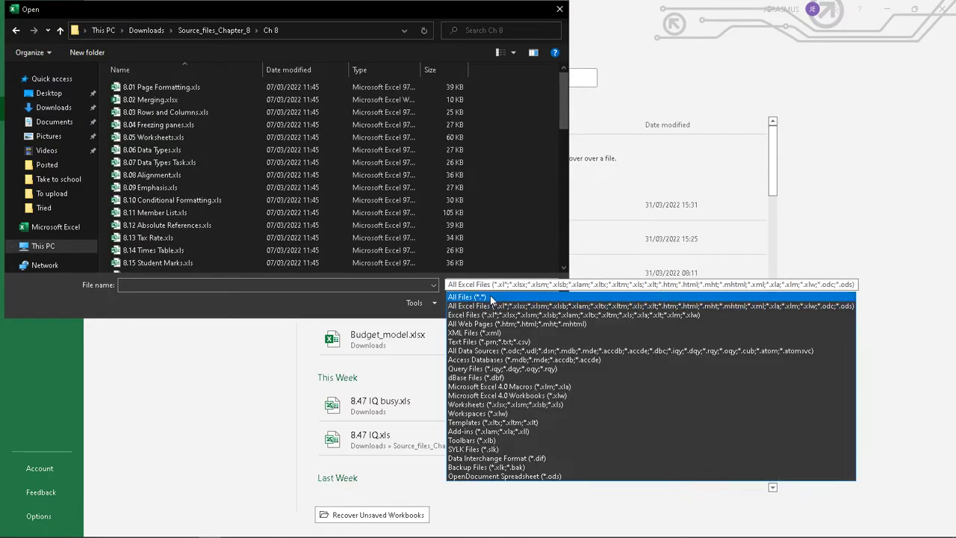
pyautogui.click(491, 299)
pyautogui.scroll(-14, 365, 187)
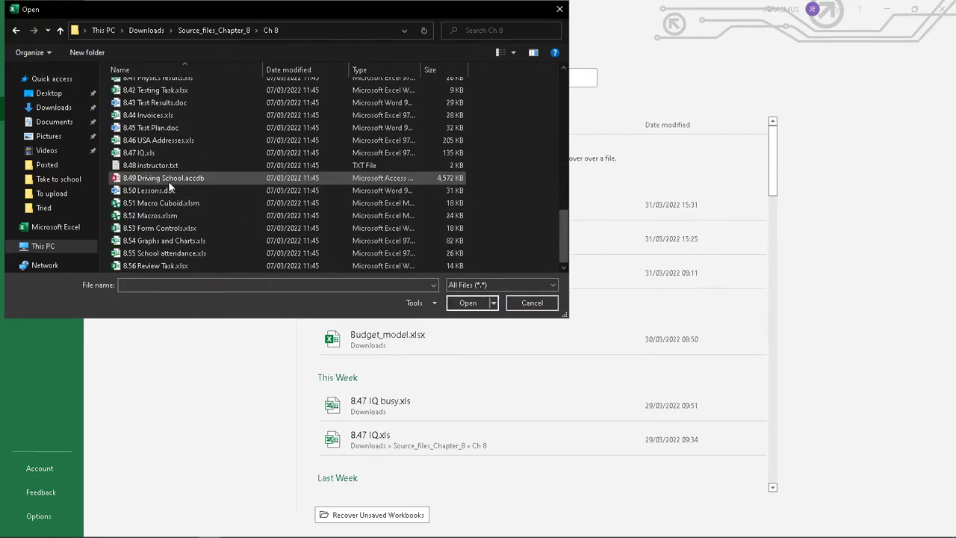
pyautogui.click(169, 166)
pyautogui.click(478, 303)
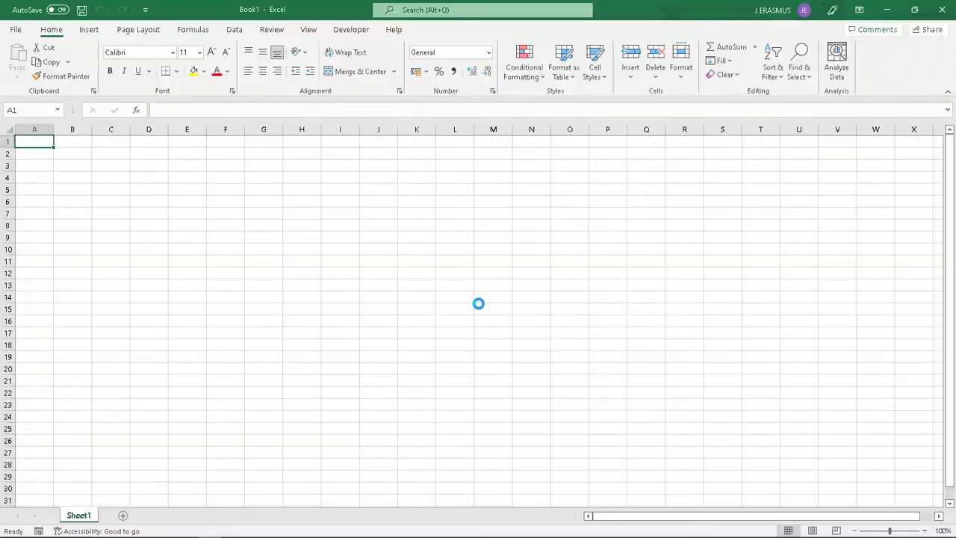
pyautogui.click(312, 228)
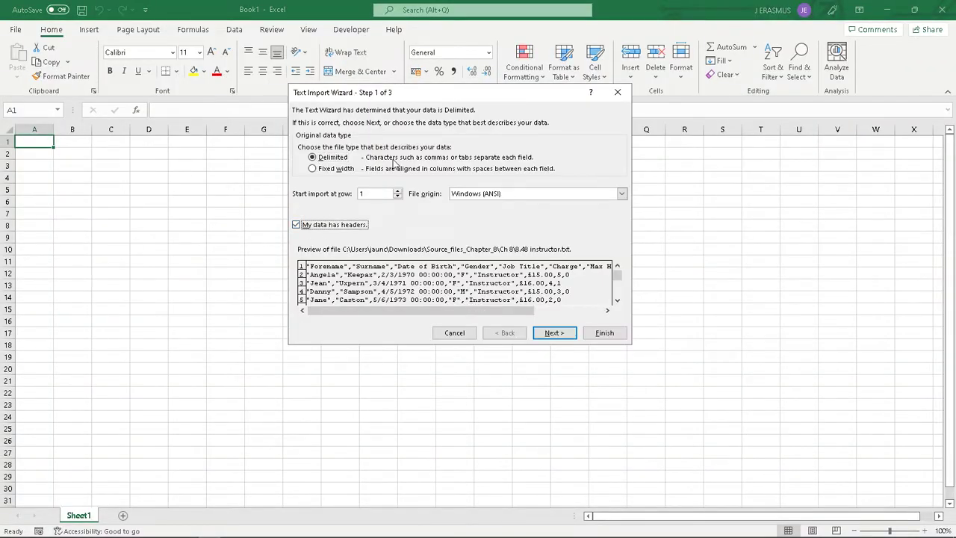
pyautogui.click(617, 92)
# Open the recently used Access database 8.49 Driving School.accdb.
pyautogui.click(15, 30)
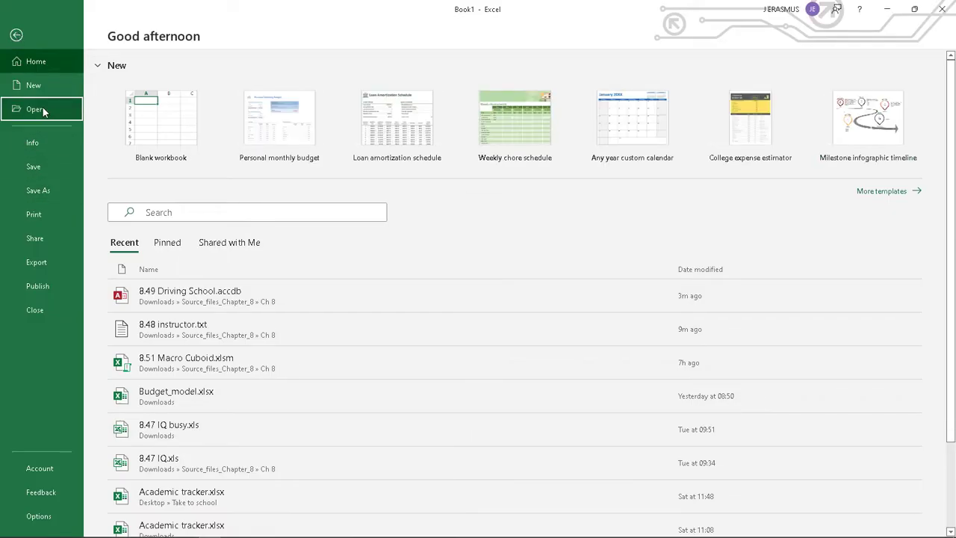
pyautogui.click(42, 107)
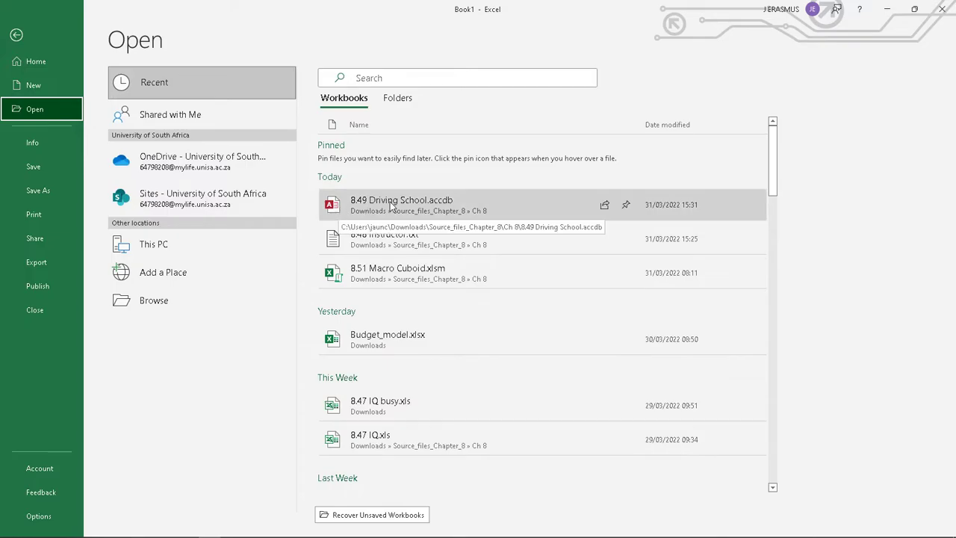
pyautogui.click(349, 211)
pyautogui.click(512, 317)
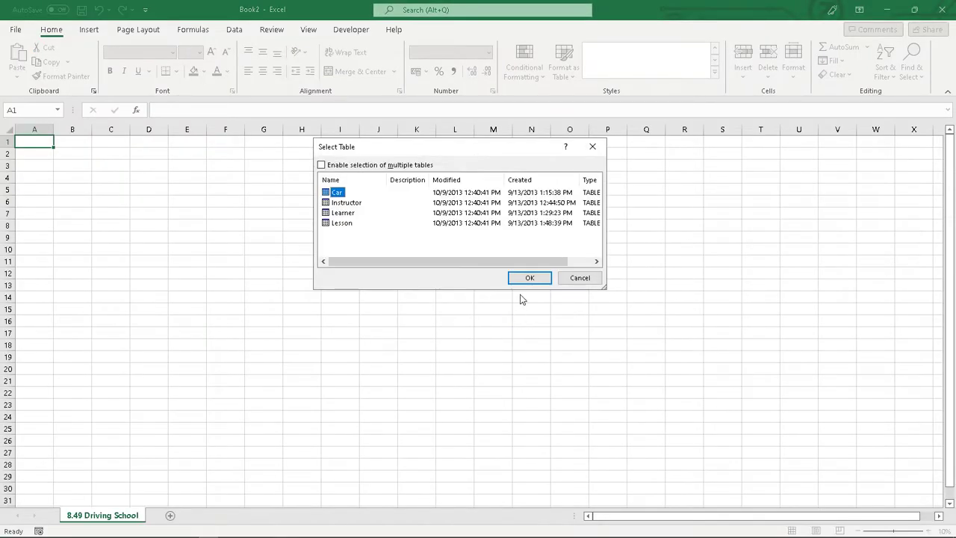
# Import the Learner table as a table into the existing worksheet at cell A1.
pyautogui.click(360, 223)
pyautogui.click(360, 213)
pyautogui.click(523, 278)
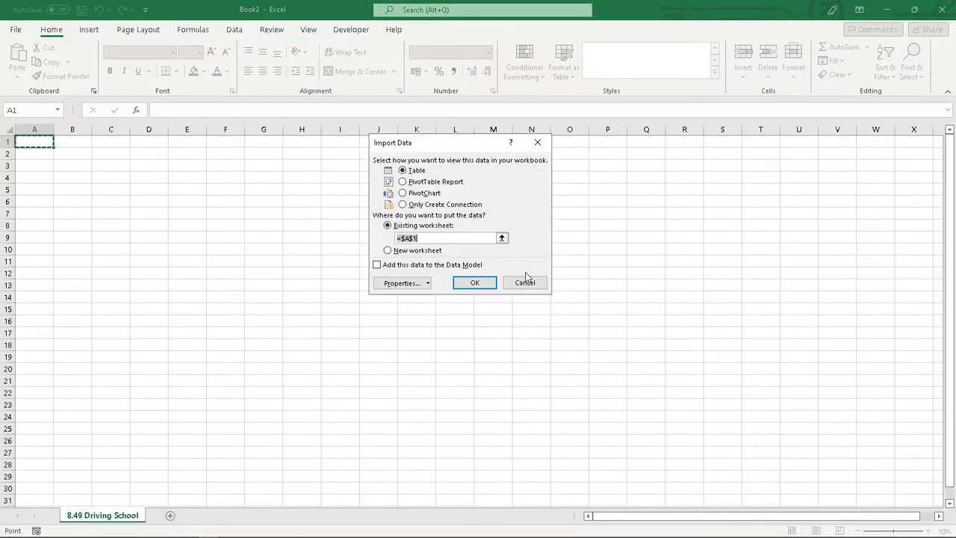
pyautogui.click(480, 281)
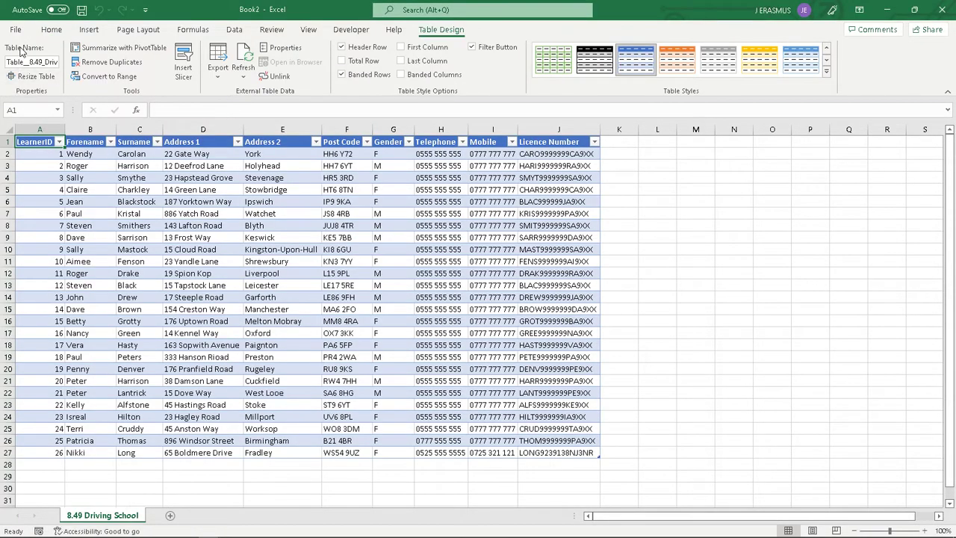
# Try to delete the 8.49 Driving School sheet from the workbook.
pyautogui.click(15, 29)
pyautogui.click(22, 27)
pyautogui.rightClick(131, 515)
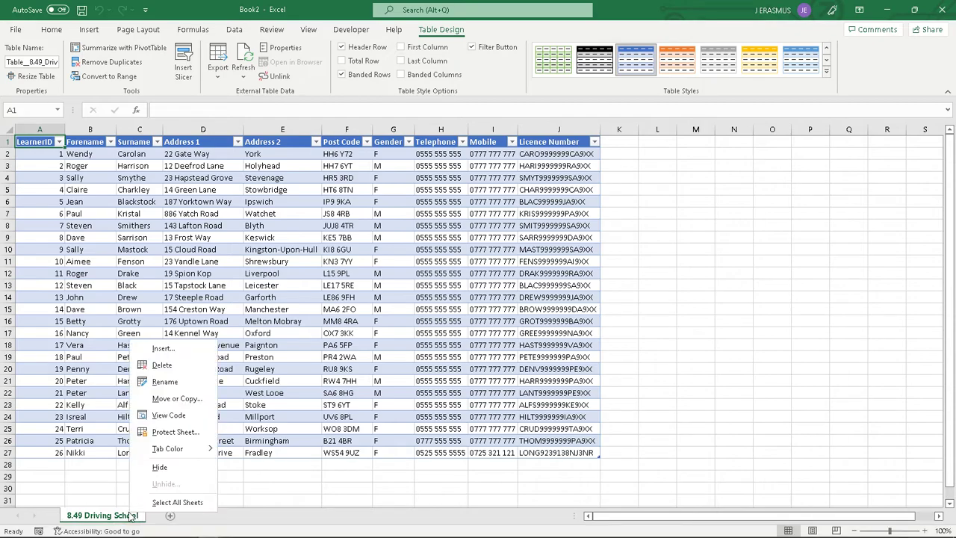
pyautogui.click(162, 364)
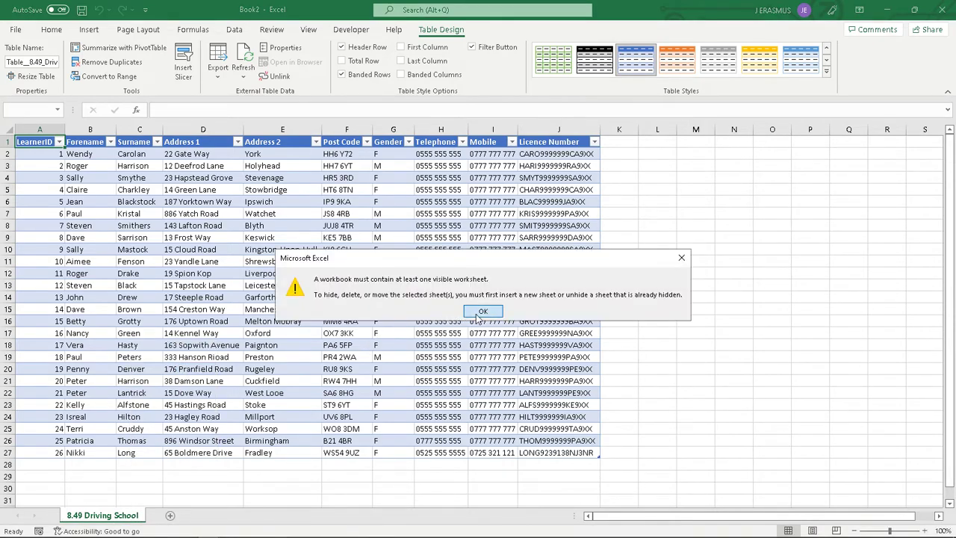
pyautogui.click(476, 313)
pyautogui.click(664, 294)
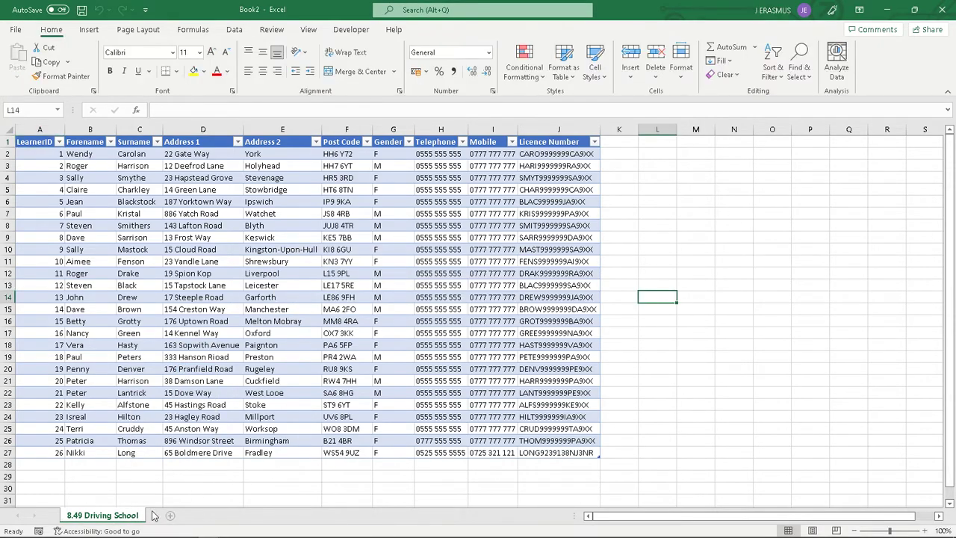
pyautogui.rightClick(117, 516)
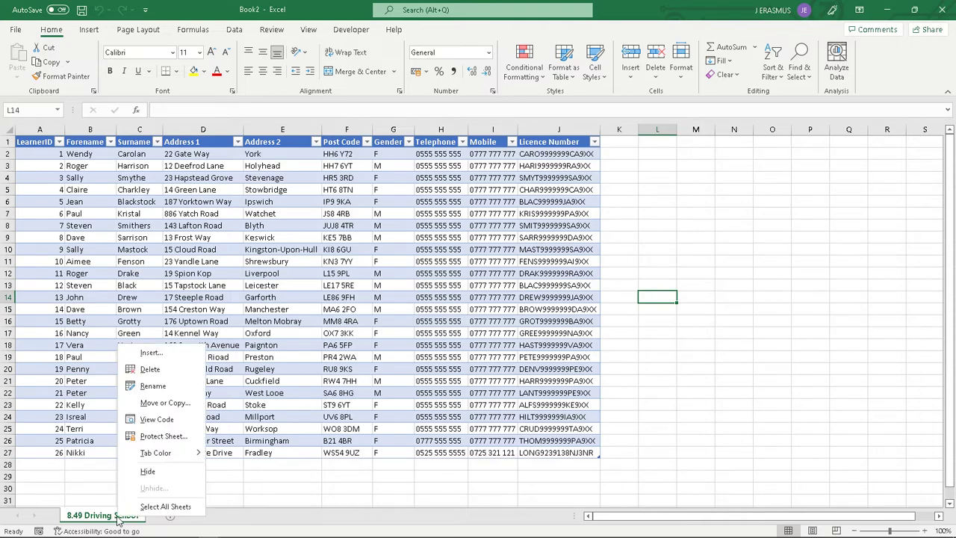
pyautogui.click(153, 366)
pyautogui.click(483, 311)
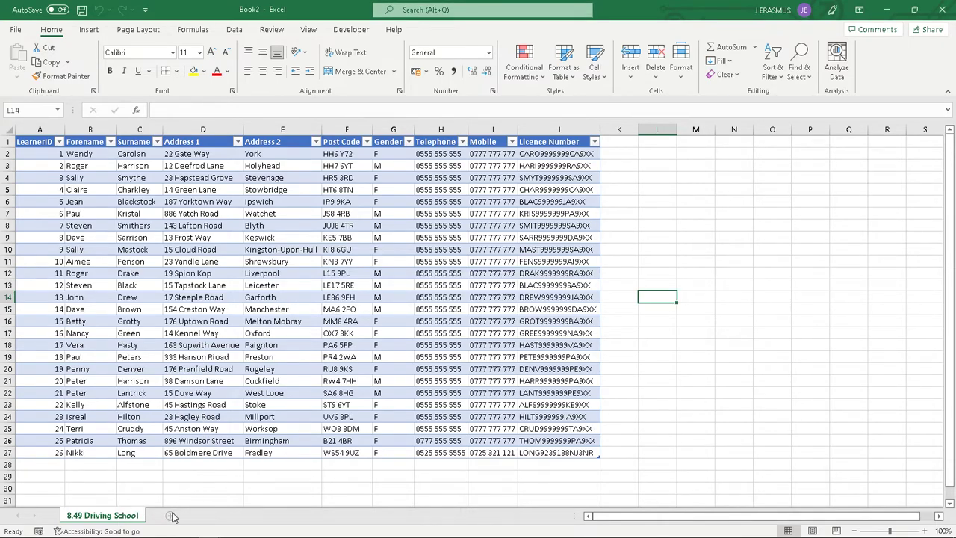
# Add a blank worksheet and permanently delete the 8.49 Driving School sheet.
pyautogui.click(171, 516)
pyautogui.rightClick(128, 514)
pyautogui.click(159, 363)
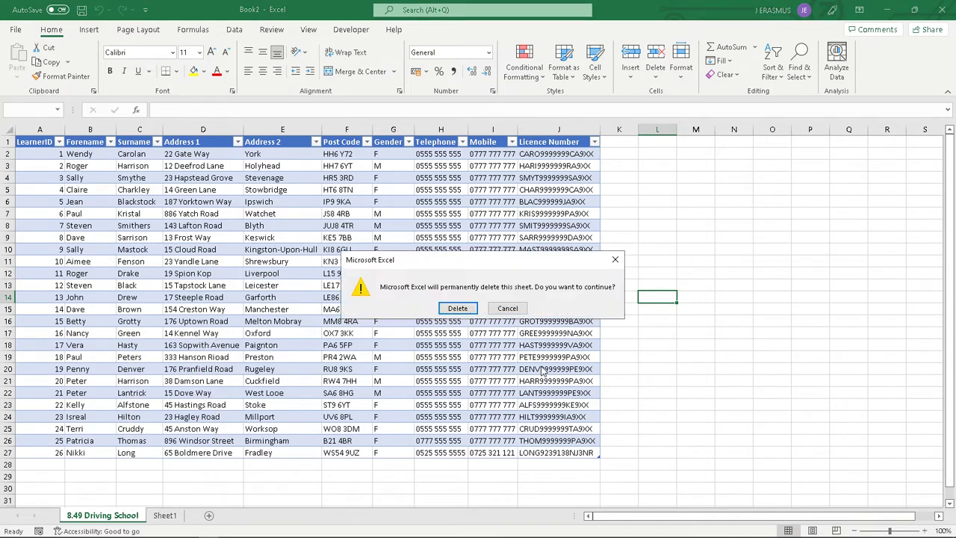
pyautogui.click(458, 308)
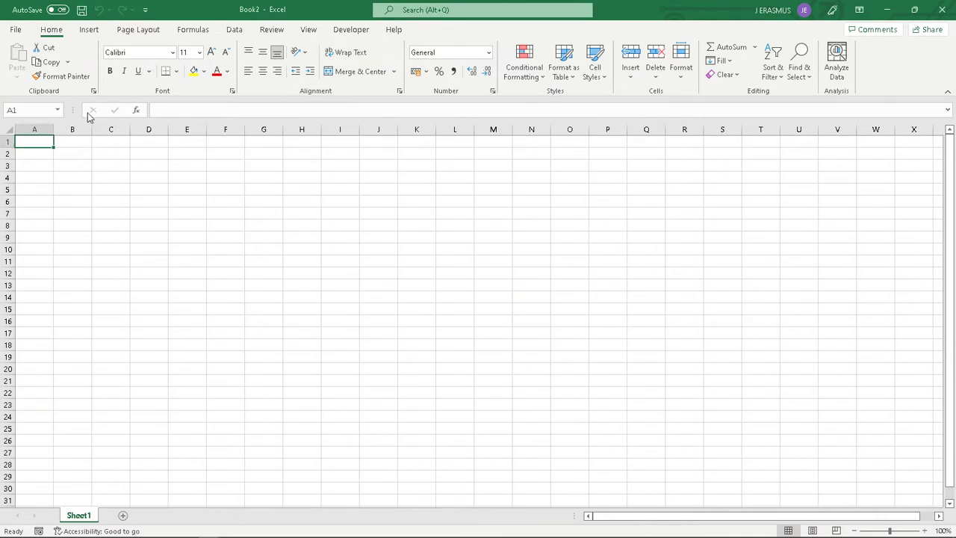
# Start a data import from a Text/CSV file.
pyautogui.click(234, 32)
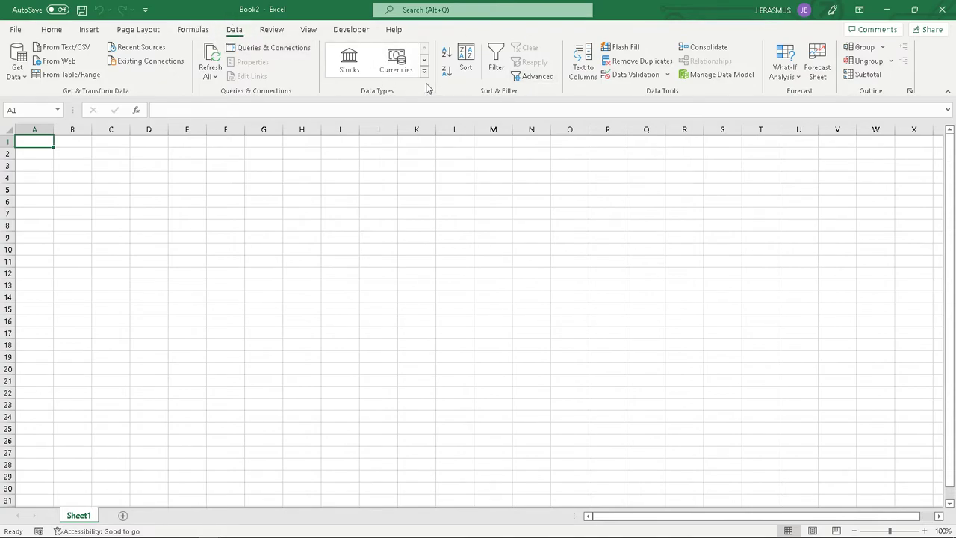
pyautogui.click(20, 79)
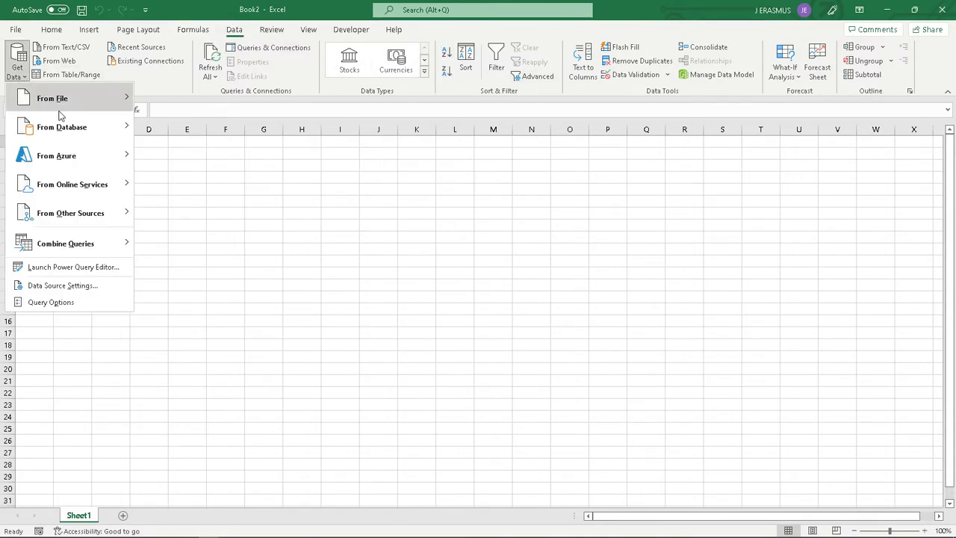
pyautogui.moveTo(42, 103)
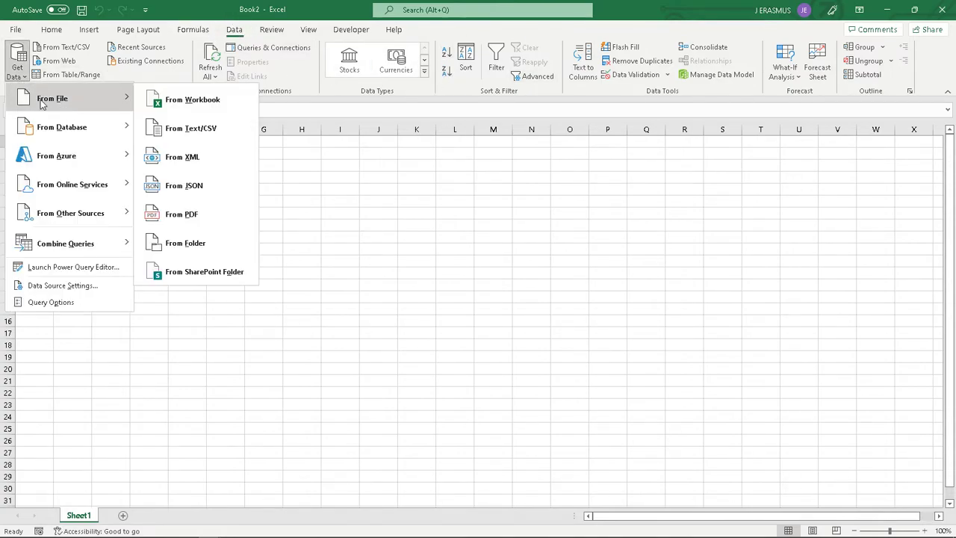
pyautogui.click(193, 132)
# Check the Practical Activity 8.39 instructions in the PDF for the file and import options required.
pyautogui.hotkey('alt', 'Tab')
pyautogui.hotkey('alt', 'Tab')
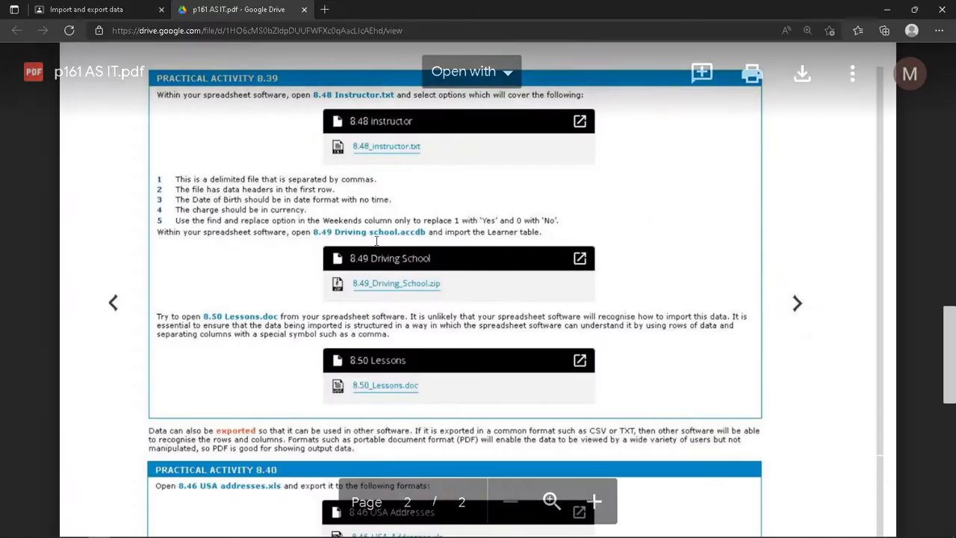
pyautogui.hotkey('alt', 'Tab')
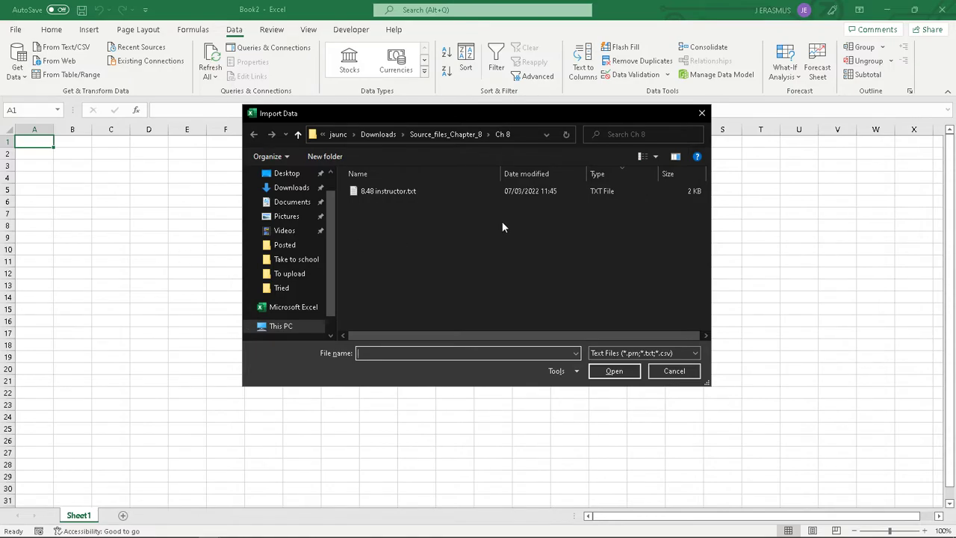
pyautogui.hotkey('alt', 'Tab')
pyautogui.hotkey('alt', 'Tab')
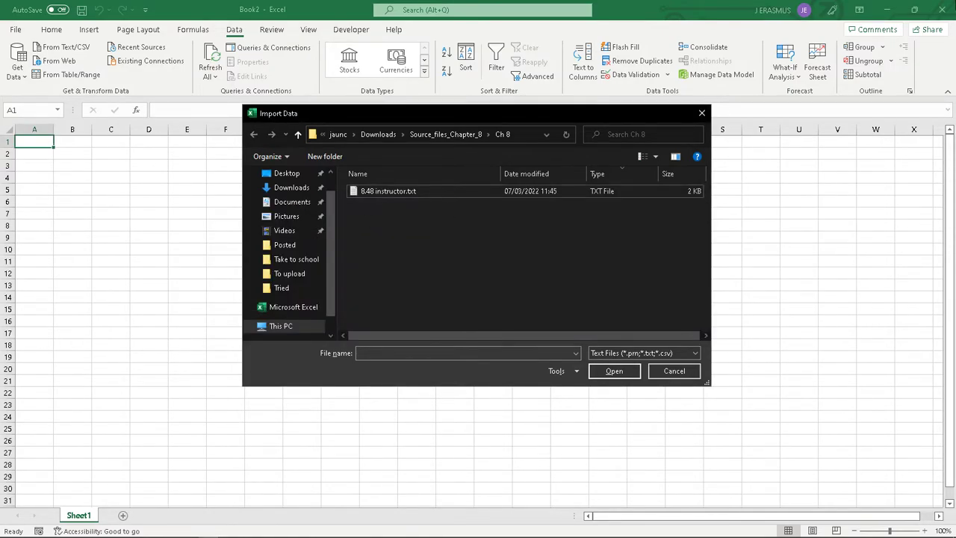
pyautogui.hotkey('alt', 'Tab')
pyautogui.hotkey('alt', 'Tab')
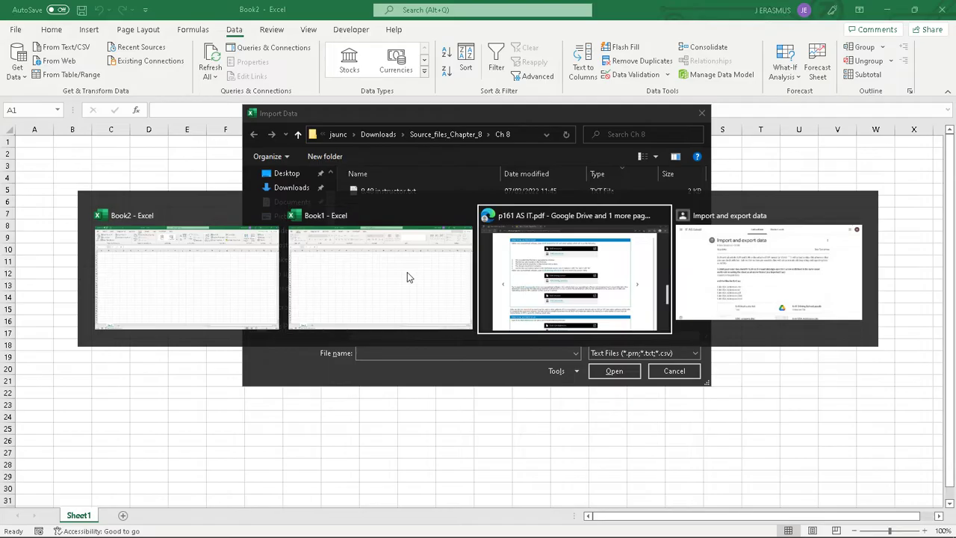
pyautogui.hotkey('alt', 'Tab')
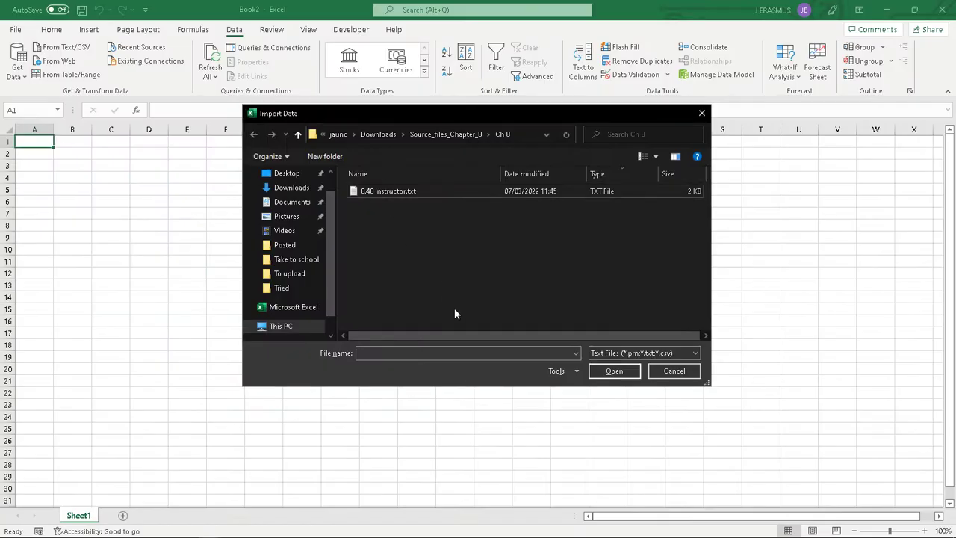
# Choose 8.48 instructor.txt from the Ch 8 folder and load its import preview.
pyautogui.click(398, 193)
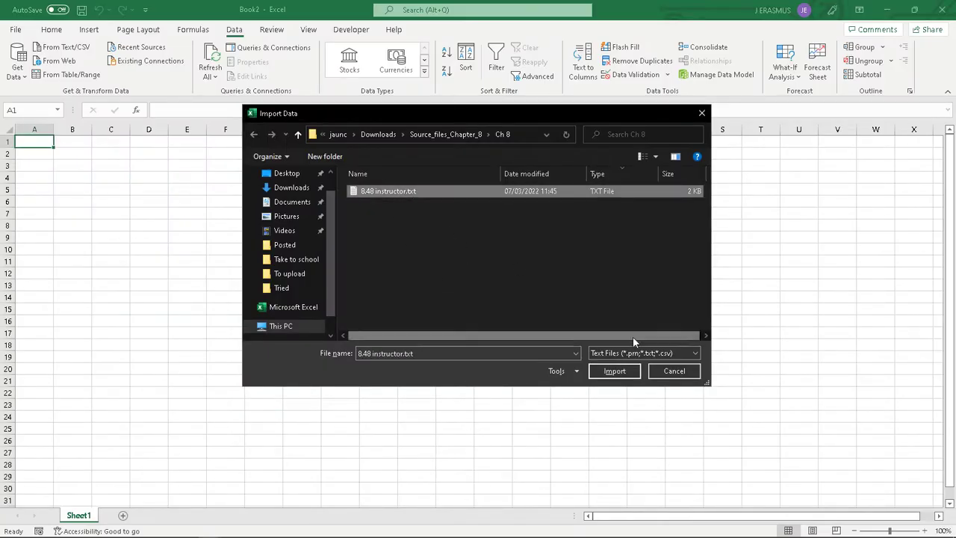
pyautogui.click(612, 373)
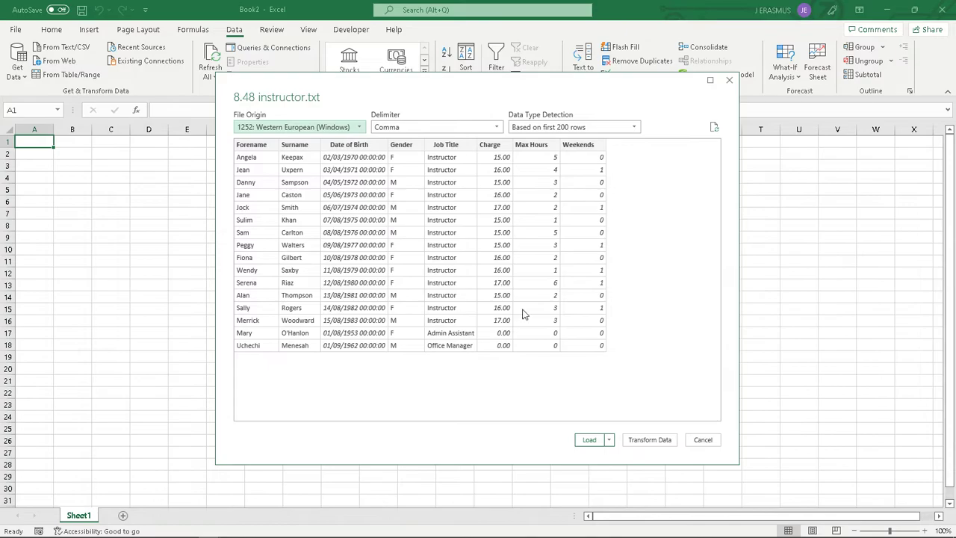
# Load the previewed instructor data into a new worksheet and dismiss the list of workbook queries.
pyautogui.click(590, 440)
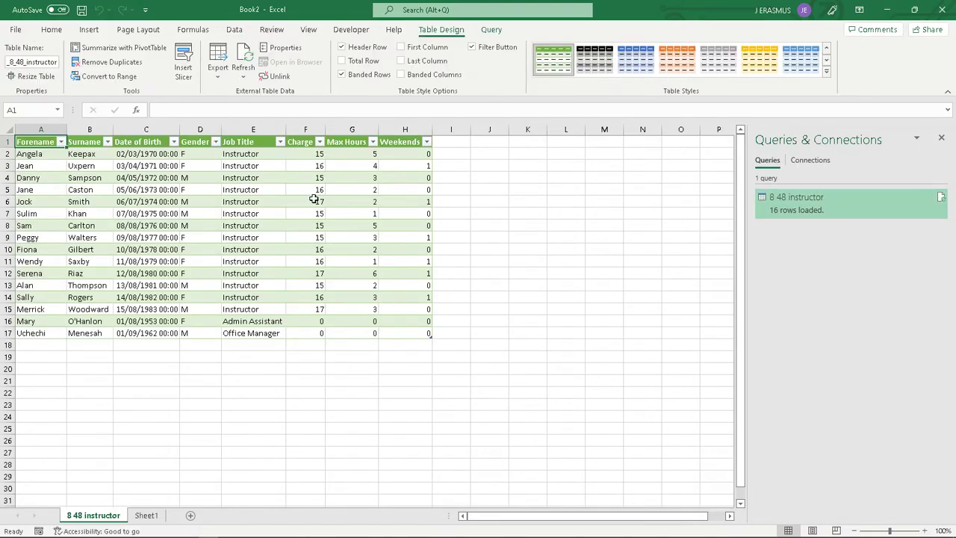
pyautogui.click(941, 139)
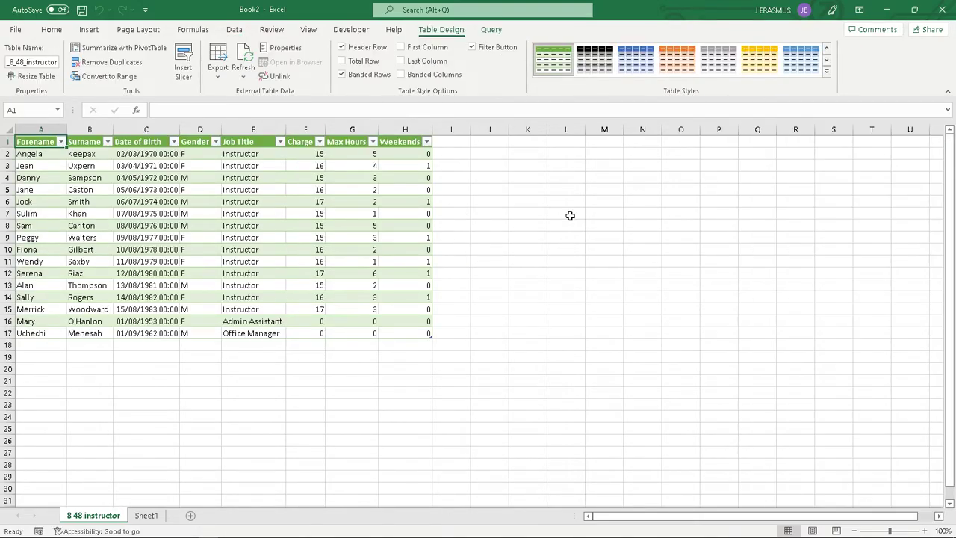
pyautogui.click(593, 349)
pyautogui.click(307, 376)
pyautogui.click(166, 379)
pyautogui.click(550, 323)
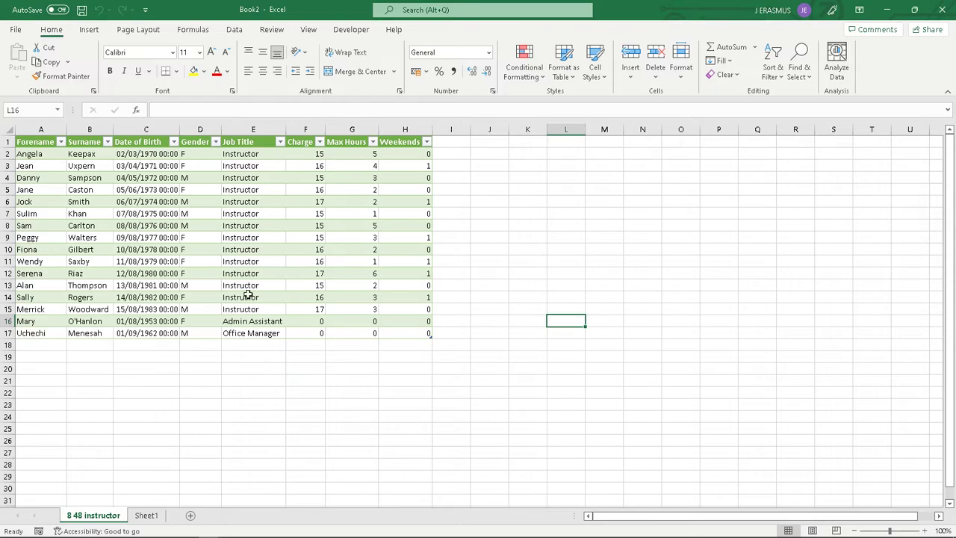
pyautogui.click(279, 143)
pyautogui.click(551, 279)
pyautogui.click(636, 263)
pyautogui.click(405, 415)
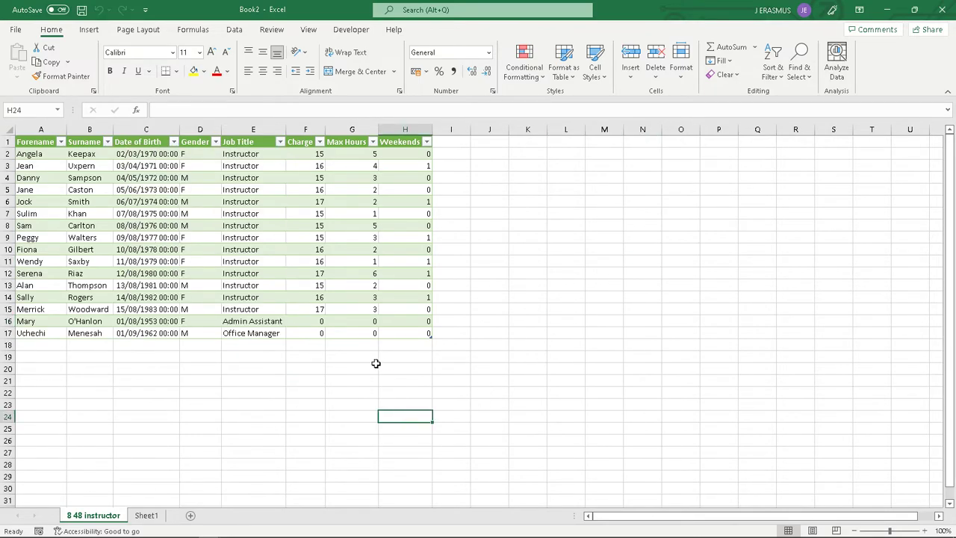
# Format the Date of Birth values in C2:C17 as Long Date without a time, as the activity instructions require.
pyautogui.hotkey('alt', 'Tab')
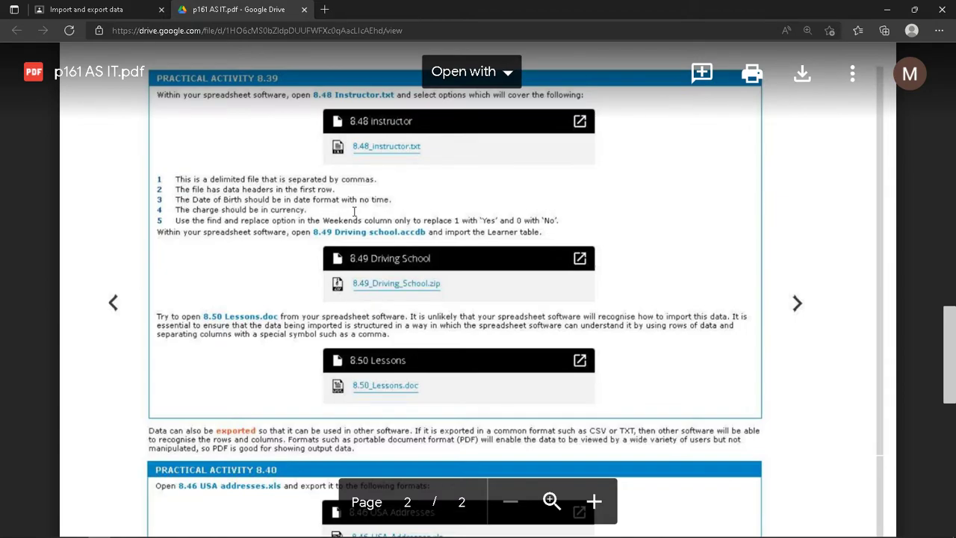
pyautogui.hotkey('alt', 'Tab')
pyautogui.click(147, 155)
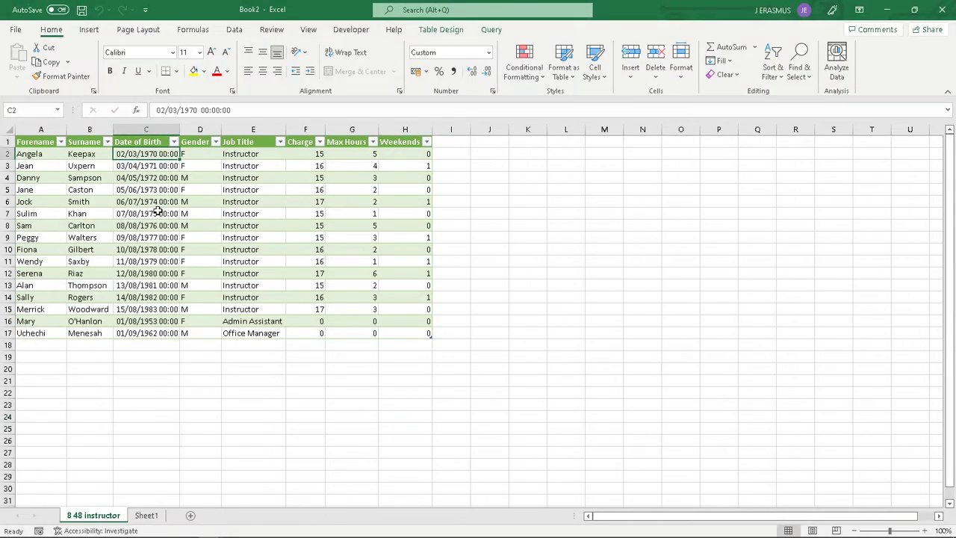
pyautogui.moveTo(162, 155); pyautogui.dragTo(166, 334)
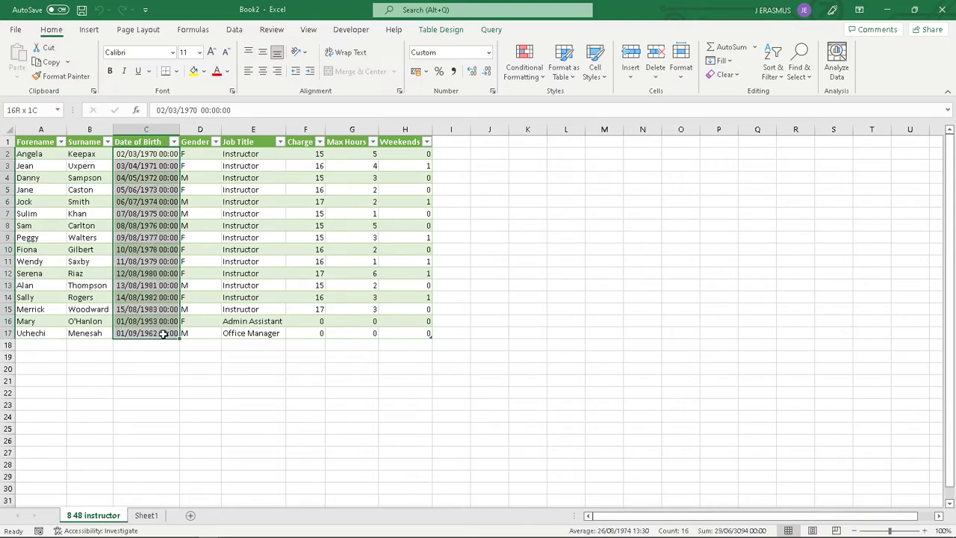
pyautogui.click(488, 52)
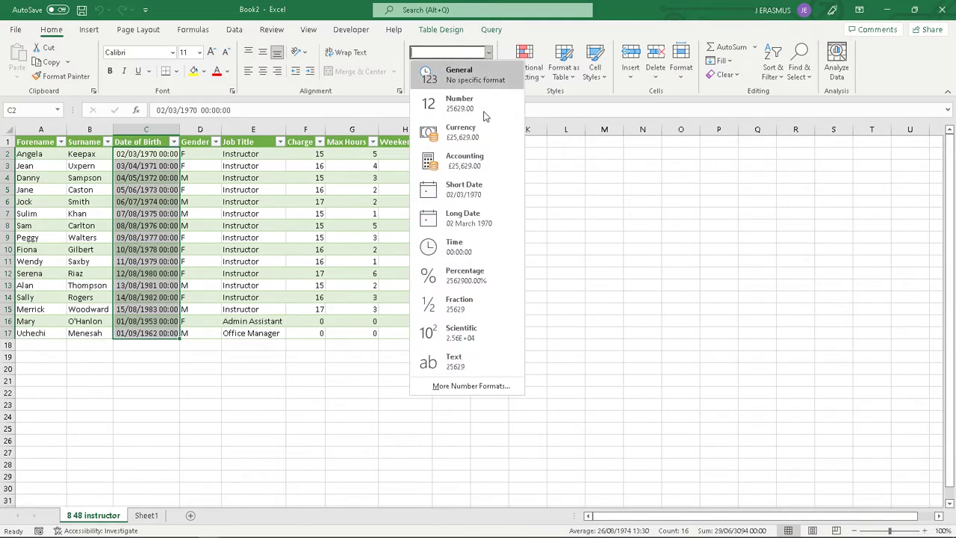
pyautogui.click(476, 189)
pyautogui.click(489, 52)
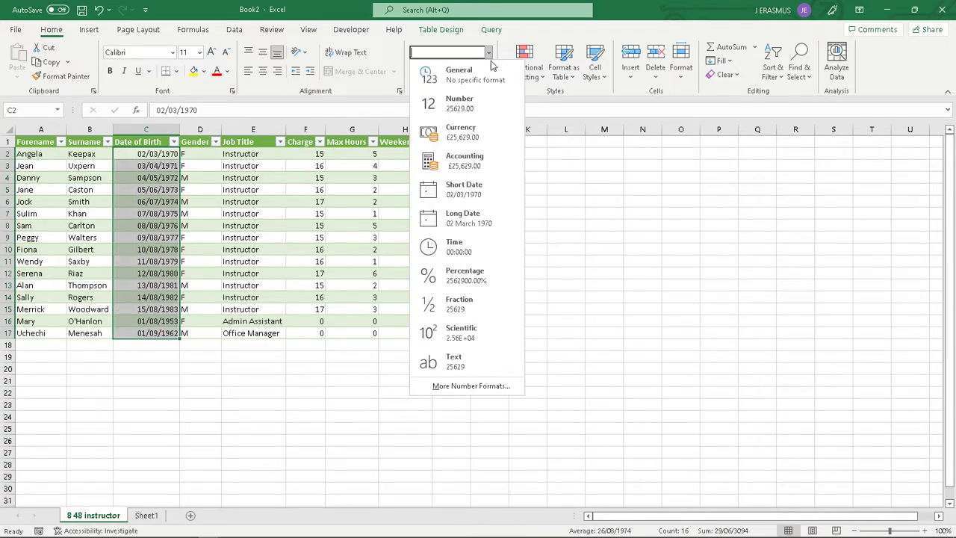
pyautogui.click(484, 218)
# Review the date format types available in Format Cells for the Date of Birth values.
pyautogui.click(489, 53)
pyautogui.click(467, 385)
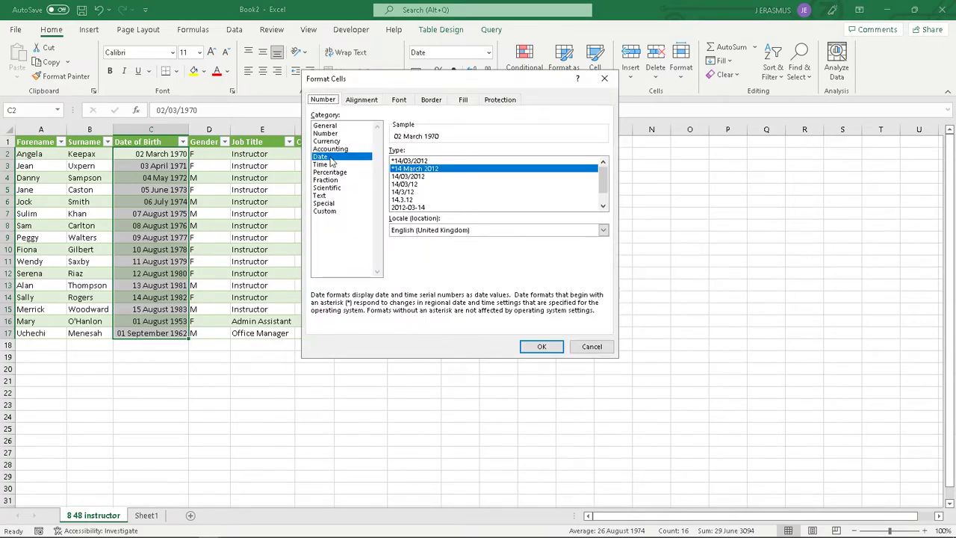
pyautogui.click(605, 84)
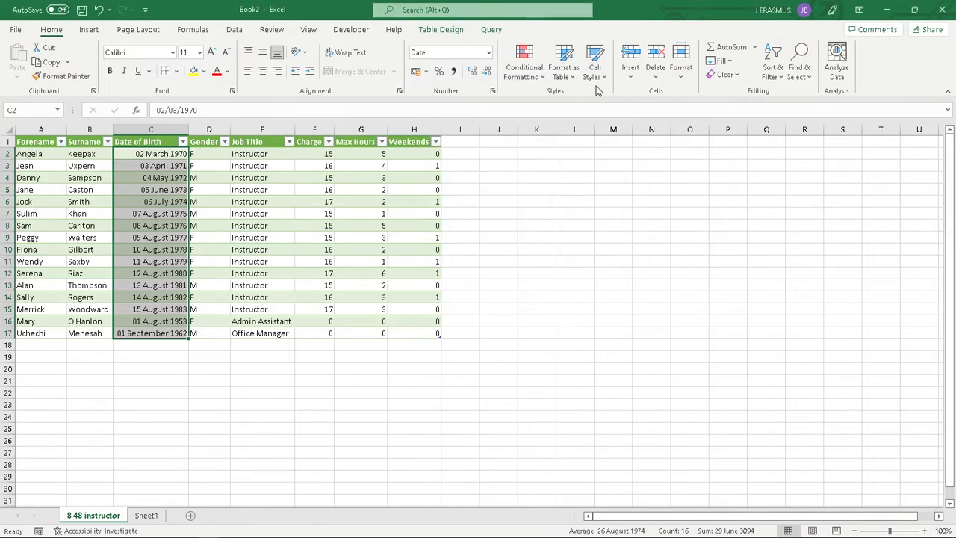
pyautogui.rightClick(156, 193)
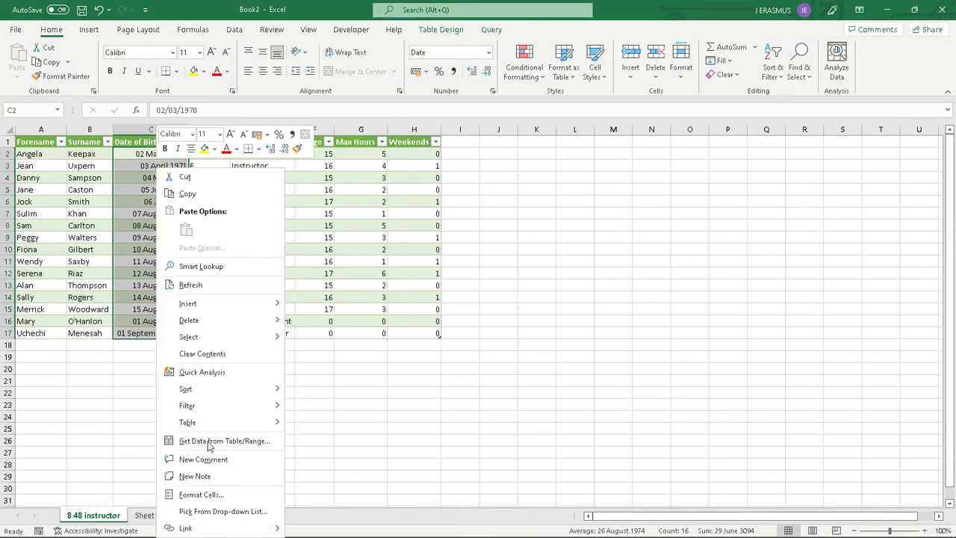
pyautogui.click(224, 494)
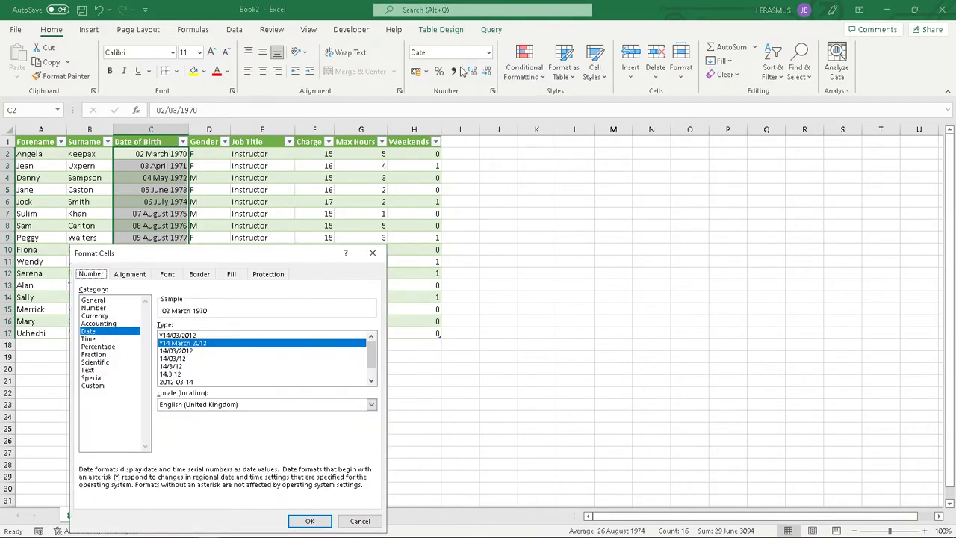
pyautogui.click(373, 253)
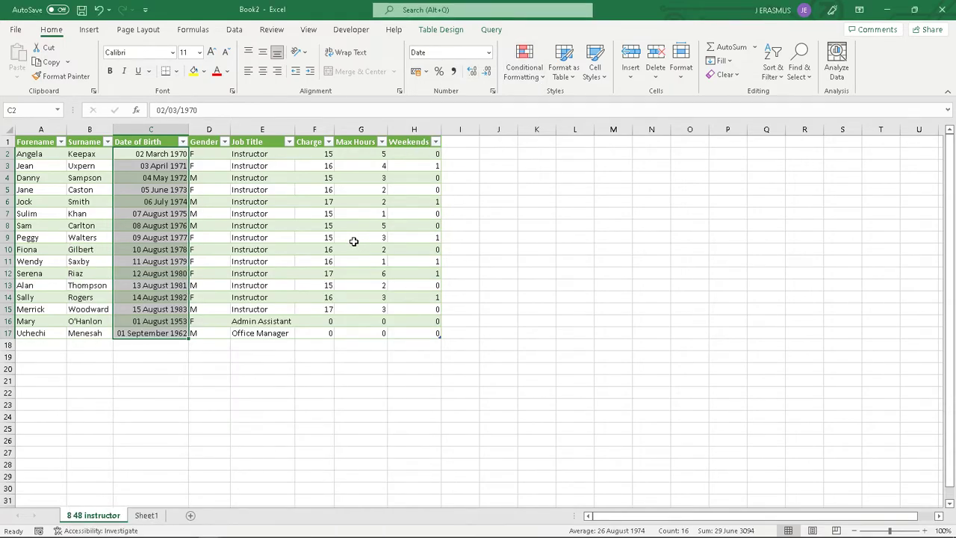
# Check the activity's next instruction and format the Charge values in F2:F17 as Currency.
pyautogui.hotkey('alt', 'Tab')
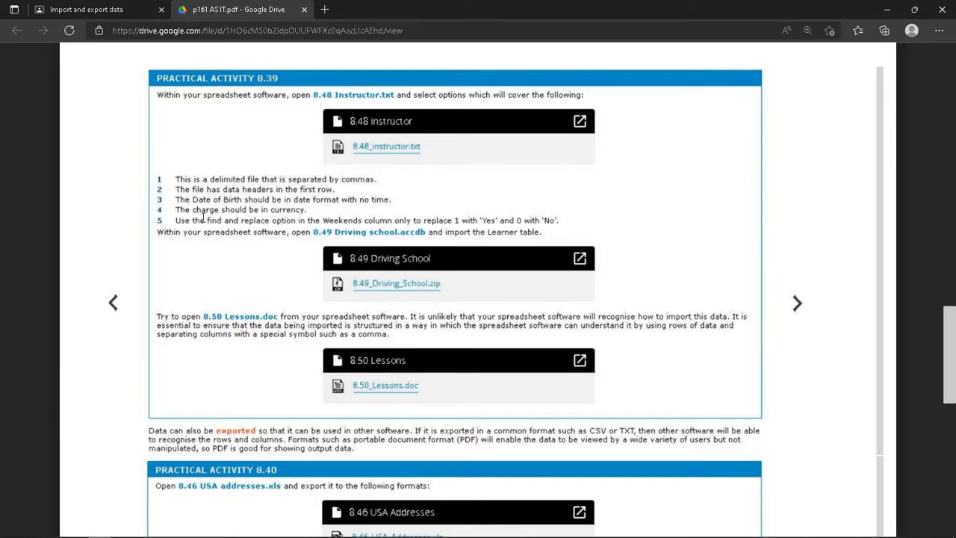
pyautogui.hotkey('alt', 'Tab')
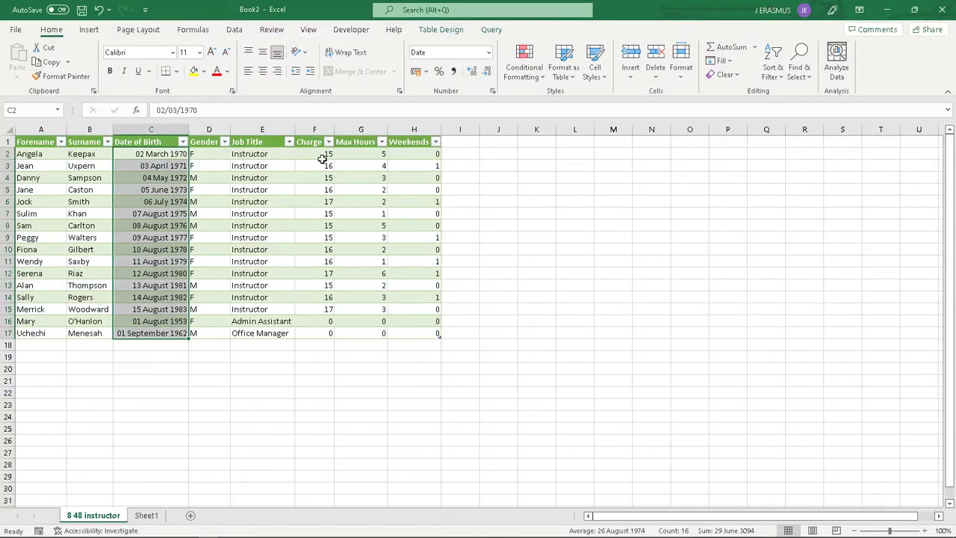
pyautogui.moveTo(322, 154); pyautogui.dragTo(316, 332)
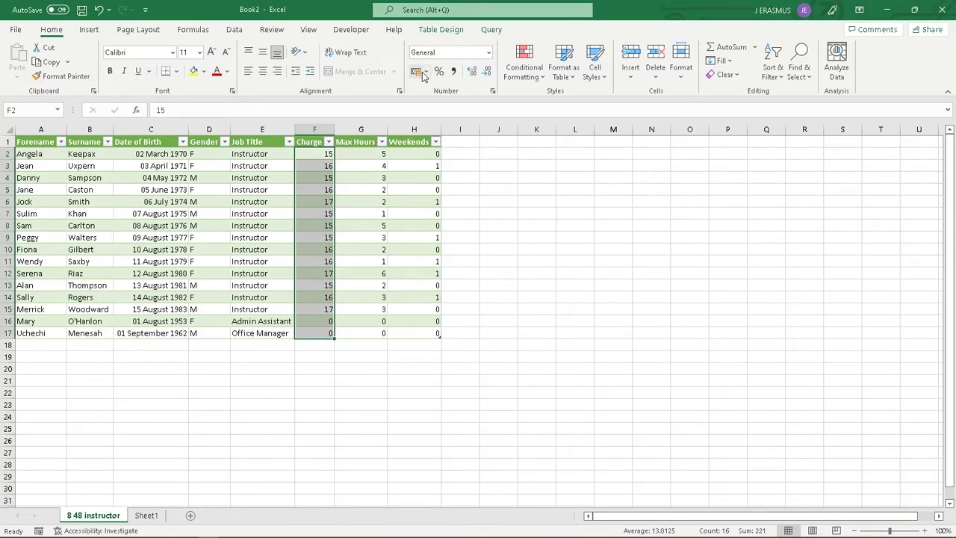
pyautogui.click(488, 52)
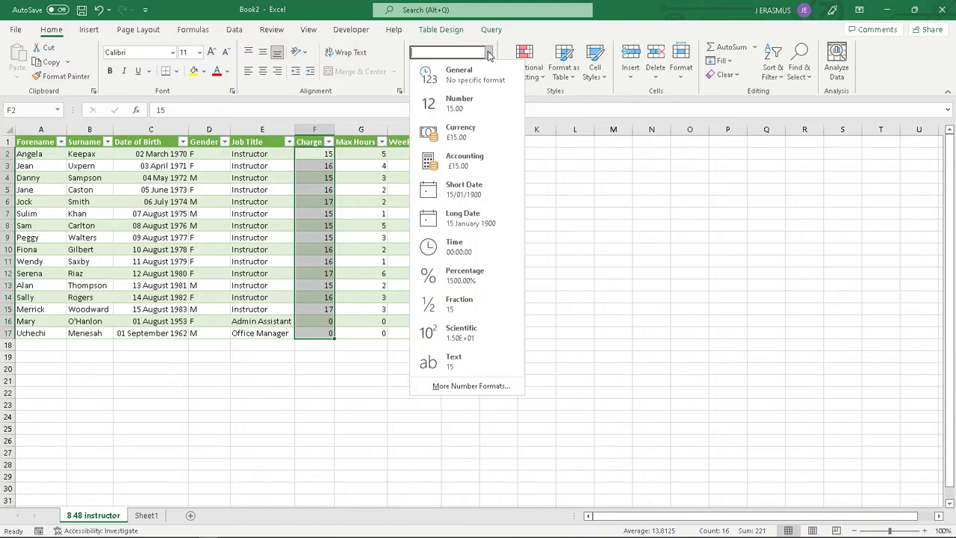
pyautogui.click(461, 132)
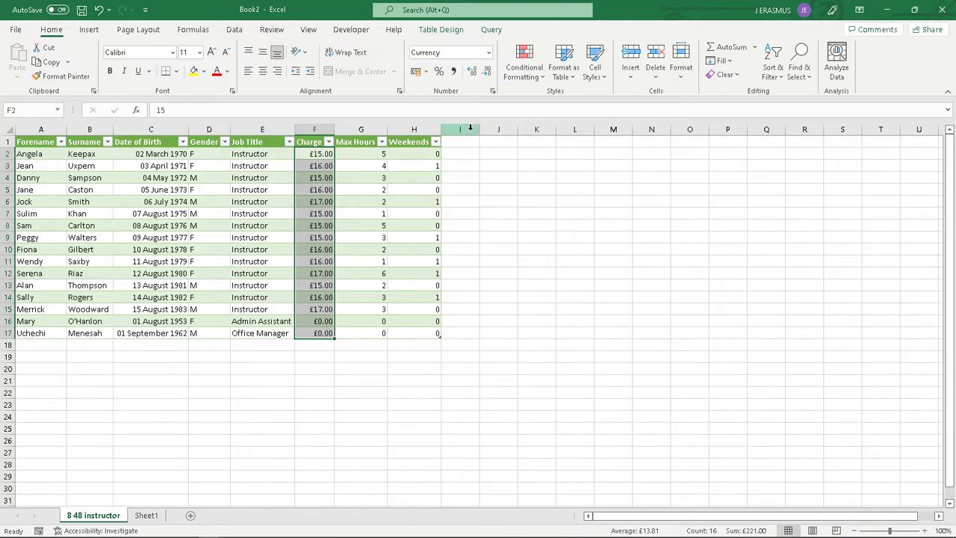
# Review the currency symbol choices in Format Cells for the Charge values, leaving the settings as they are.
pyautogui.click(489, 53)
pyautogui.click(461, 386)
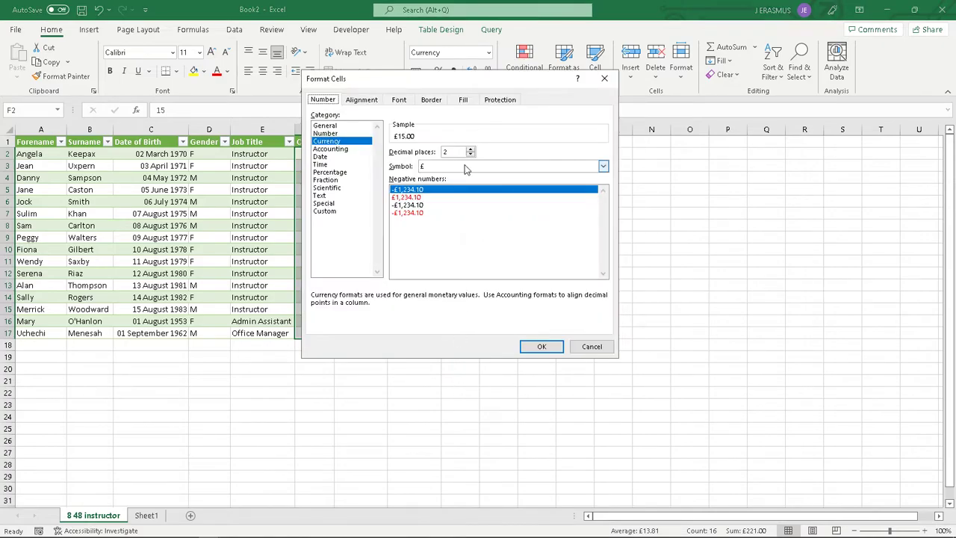
pyautogui.click(604, 166)
pyautogui.click(575, 148)
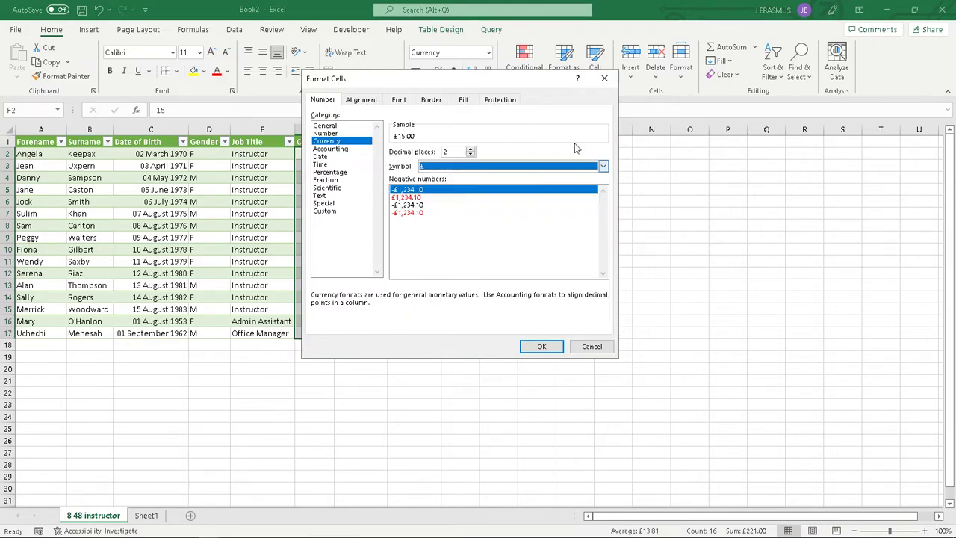
pyautogui.click(604, 78)
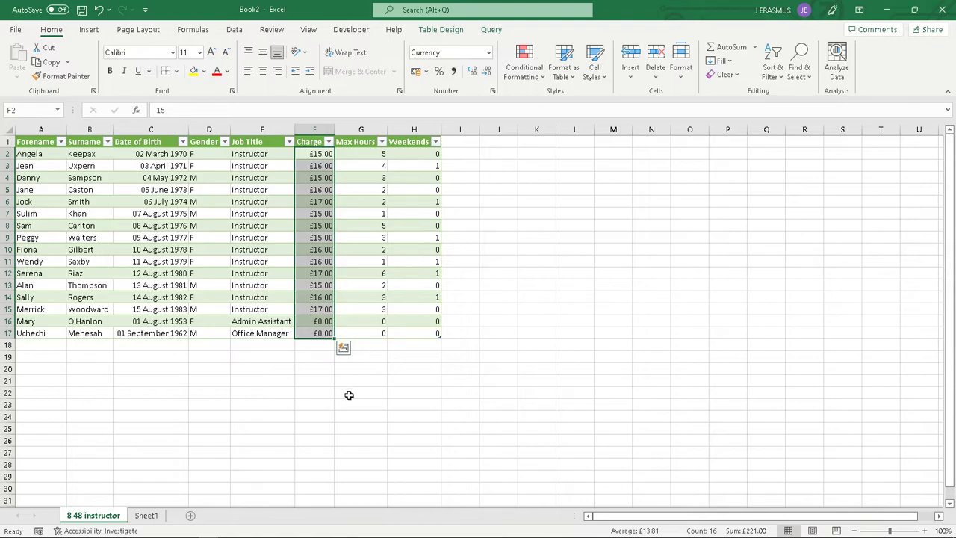
pyautogui.click(381, 430)
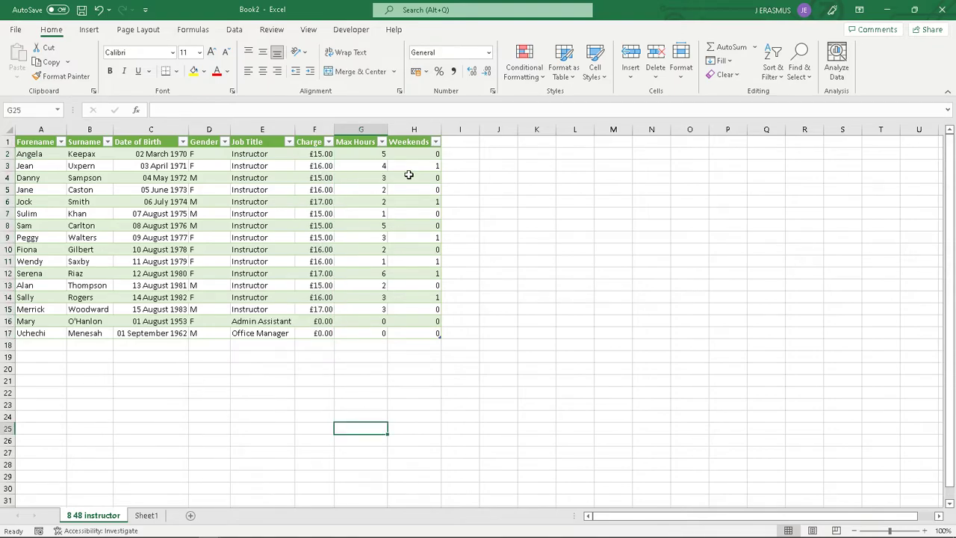
# Check the Practical Activity 8.39 instructions for the find and replace required in the Weekends column.
pyautogui.hotkey('alt', 'Tab')
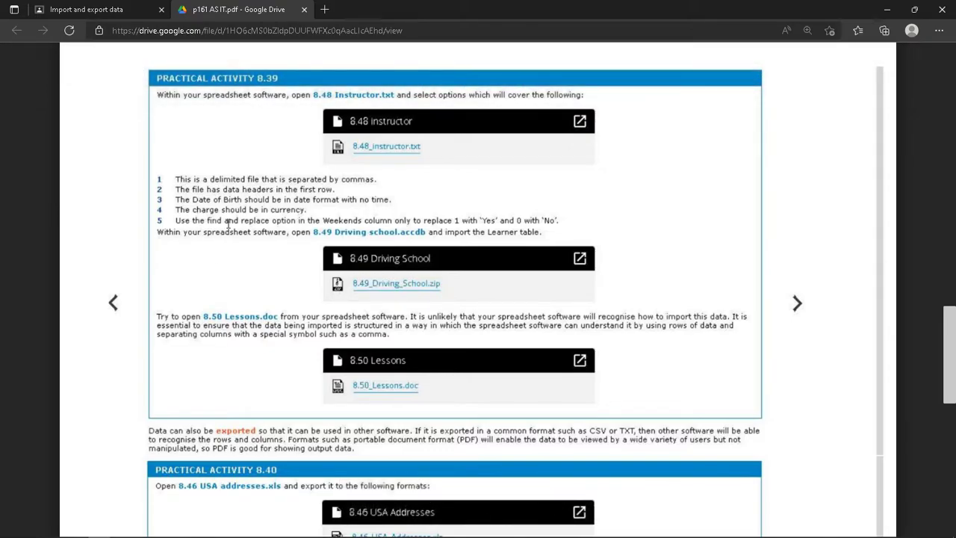
pyautogui.hotkey('alt', 'Tab')
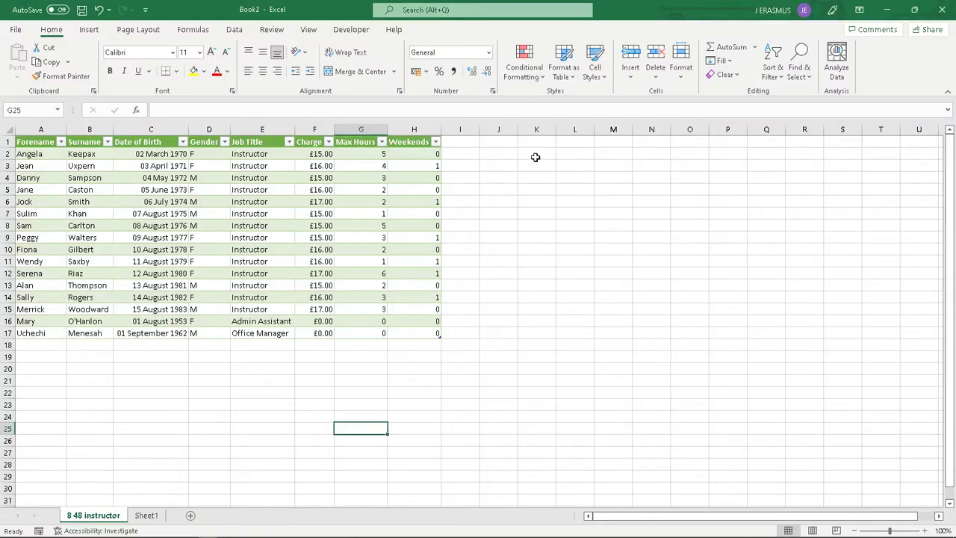
pyautogui.click(800, 69)
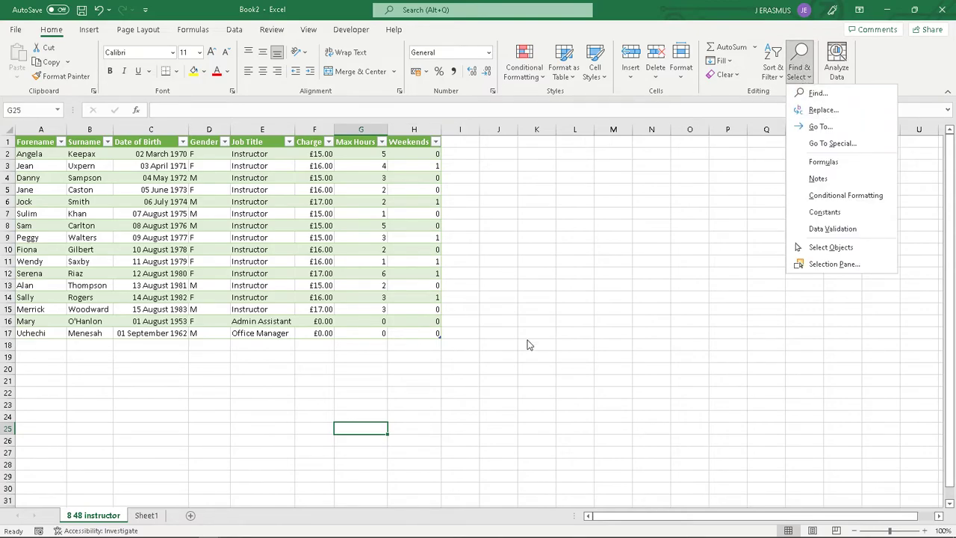
pyautogui.hotkey('alt', 'Tab')
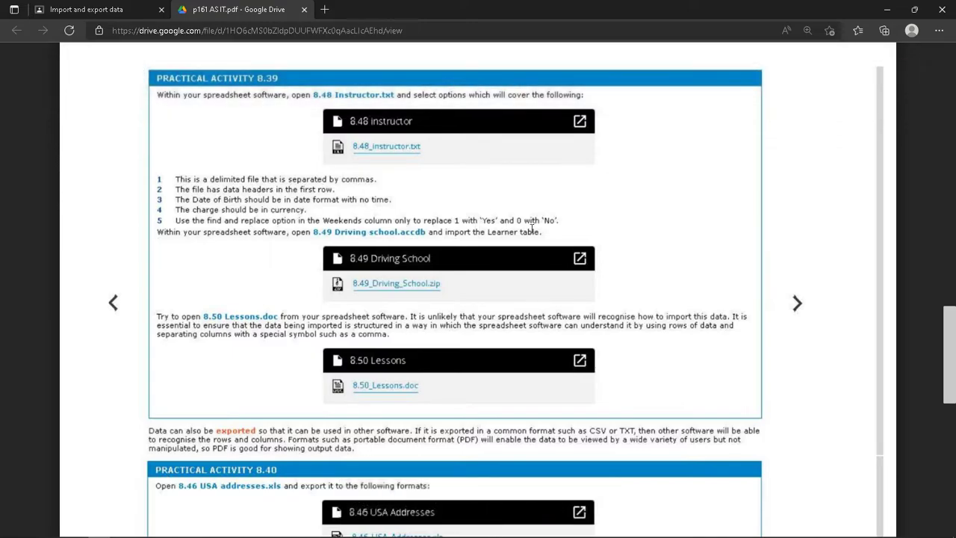
pyautogui.hotkey('alt', 'Tab')
# Select the Weekends values in H2:H17 and open Find and Replace ready for a replacement.
pyautogui.moveTo(420, 159); pyautogui.dragTo(419, 332)
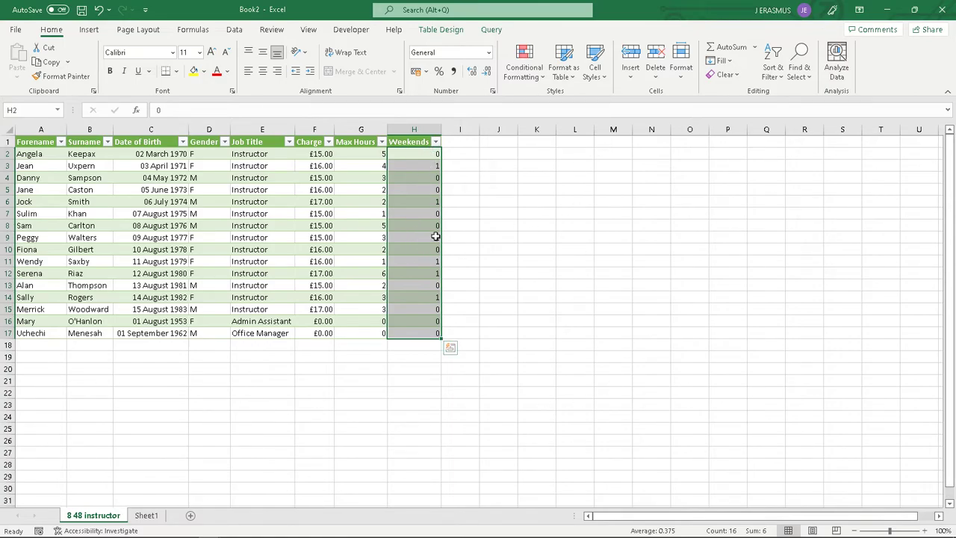
pyautogui.hotkey('ctrl', 'f')
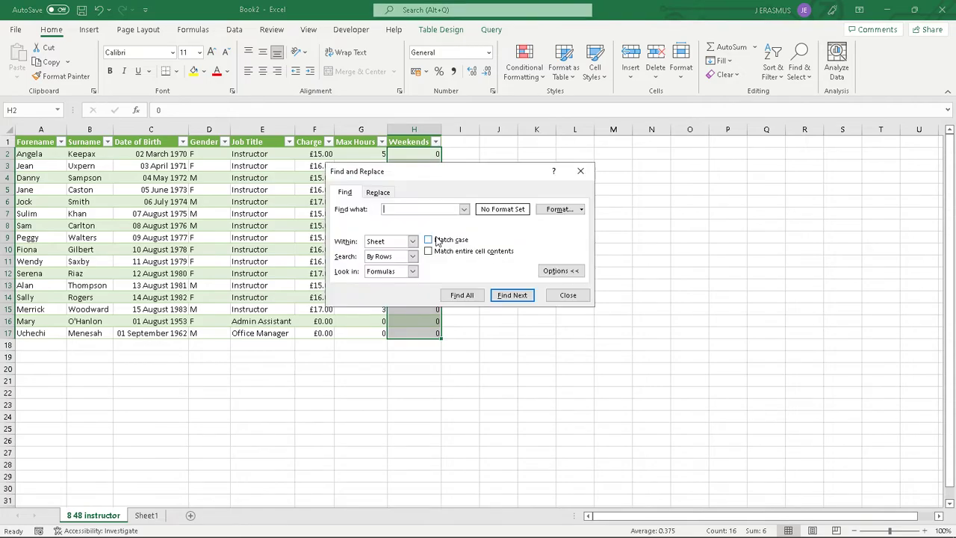
pyautogui.click(380, 192)
pyautogui.click(346, 192)
pyautogui.click(379, 192)
pyautogui.click(345, 193)
pyautogui.click(379, 192)
pyautogui.click(345, 192)
pyautogui.click(561, 270)
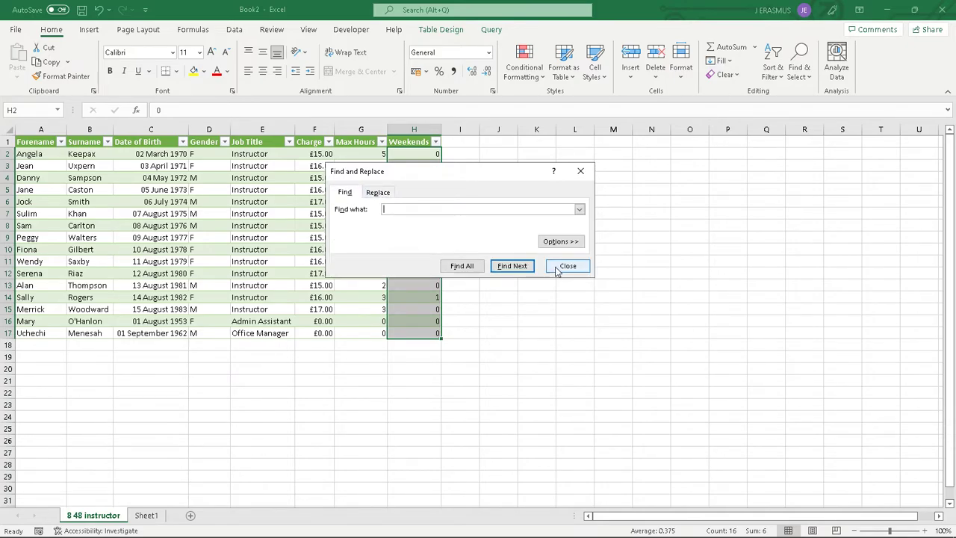
pyautogui.click(381, 192)
pyautogui.click(351, 193)
pyautogui.click(378, 192)
pyautogui.click(345, 192)
pyautogui.click(378, 192)
pyautogui.click(347, 193)
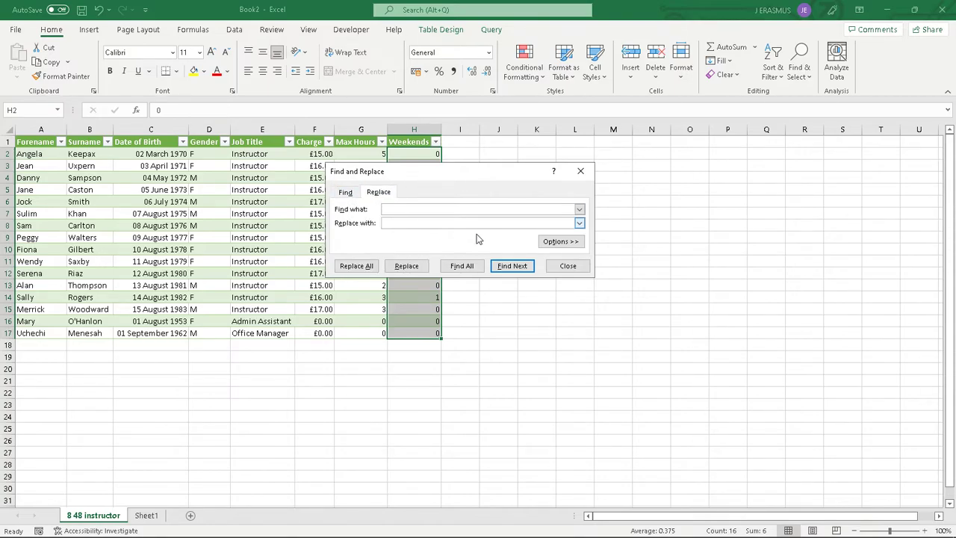
# Set the replacement to find 0 and replace it with No, with the search running by columns.
pyautogui.click(559, 241)
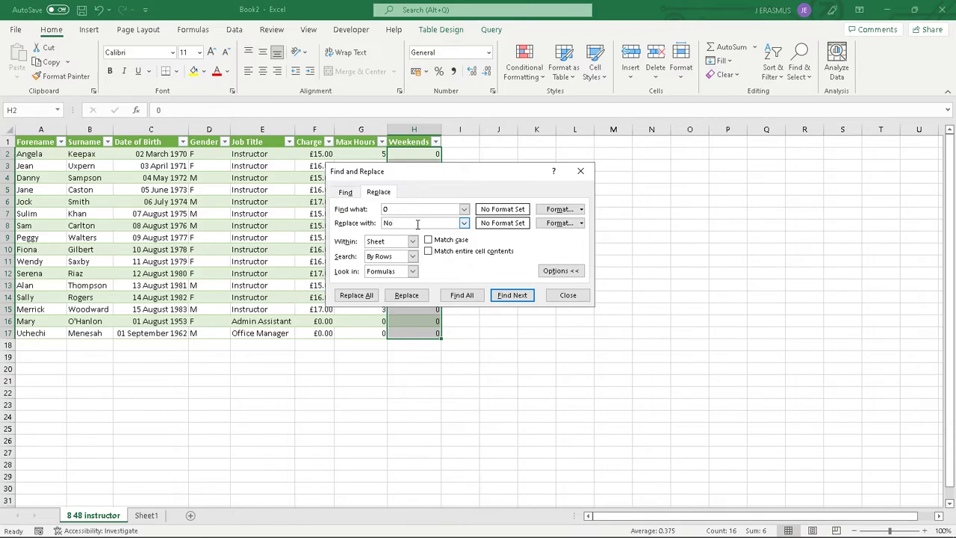
pyautogui.moveTo(438, 171); pyautogui.dragTo(576, 152)
pyautogui.click(550, 237)
pyautogui.click(525, 257)
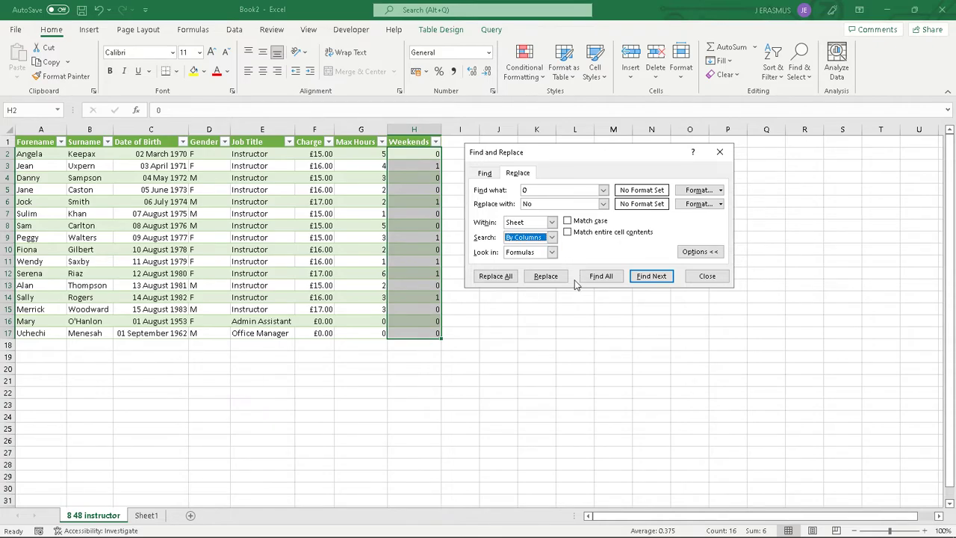
# Go through several matches for 0 in the selected Weekends cells and replace all of them with No.
pyautogui.click(645, 278)
pyautogui.click(645, 278)
pyautogui.click(645, 278)
pyautogui.click(645, 278)
pyautogui.click(644, 278)
pyautogui.click(645, 278)
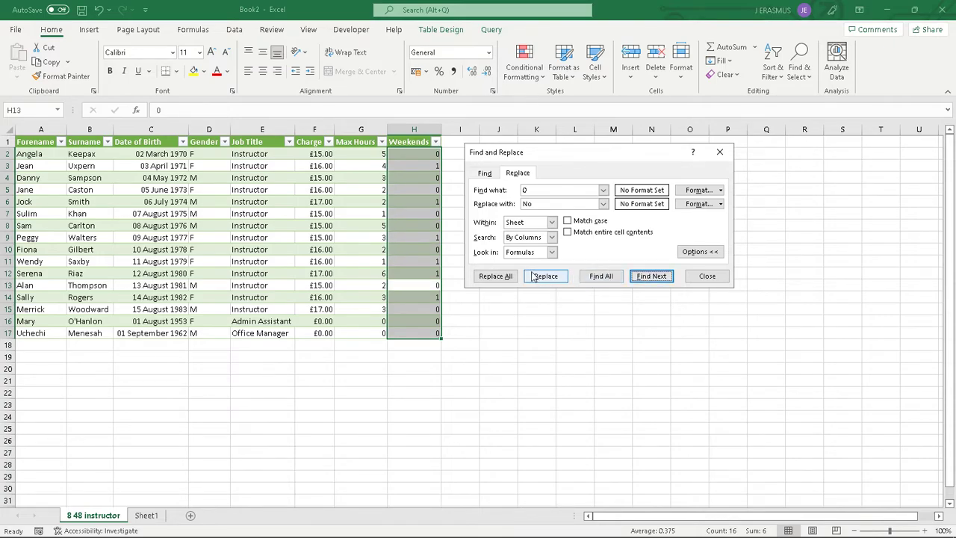
pyautogui.click(495, 276)
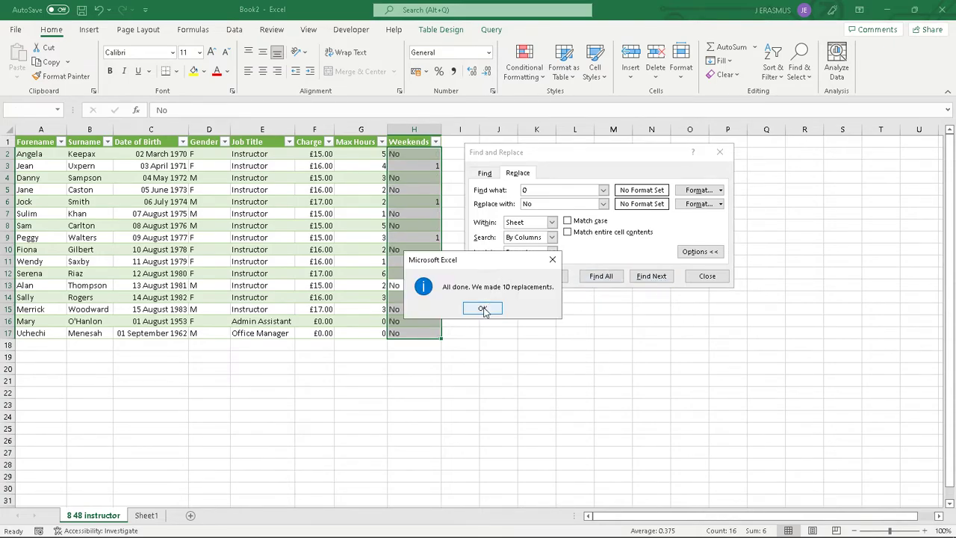
# Replace every 1 with Yes in the selected Weekends cells and close Find and Replace.
pyautogui.click(482, 309)
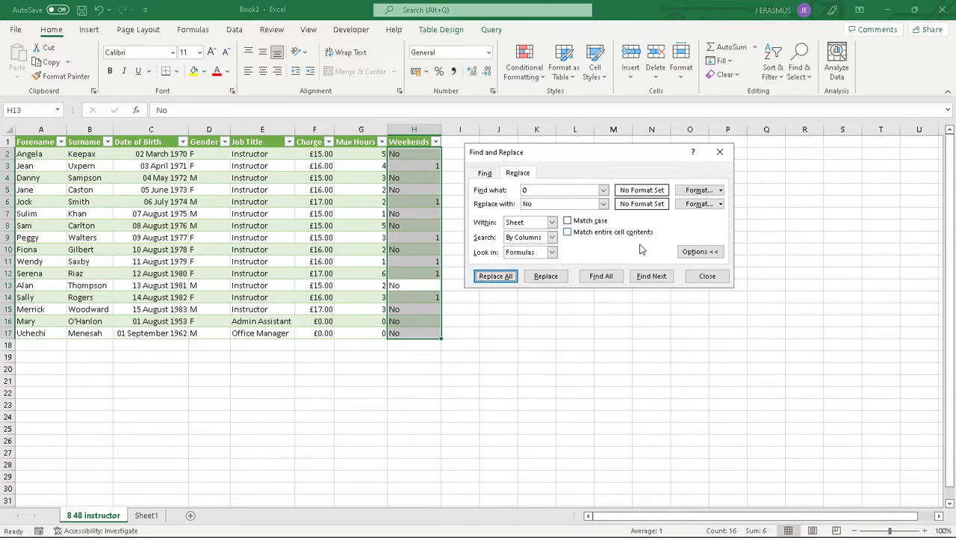
pyautogui.click(531, 190)
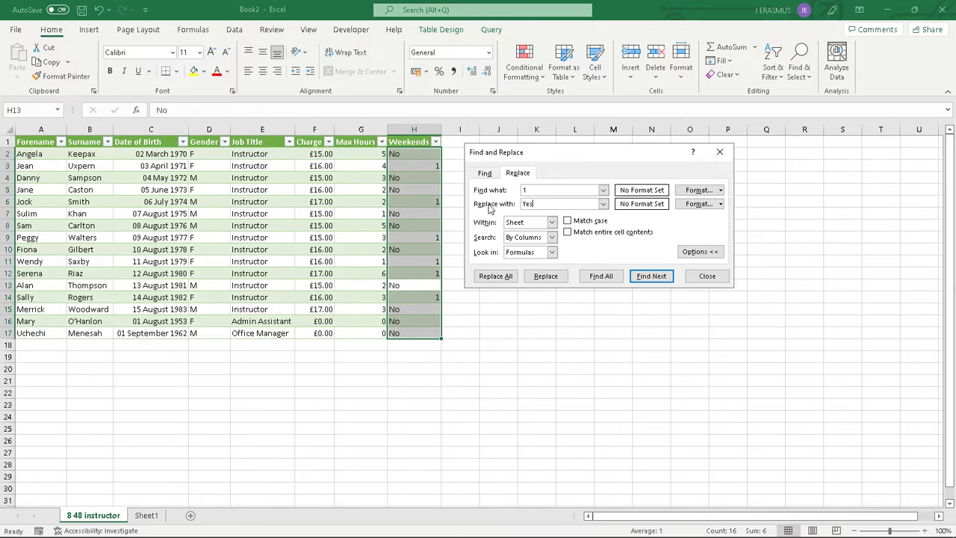
pyautogui.click(495, 276)
pyautogui.click(486, 309)
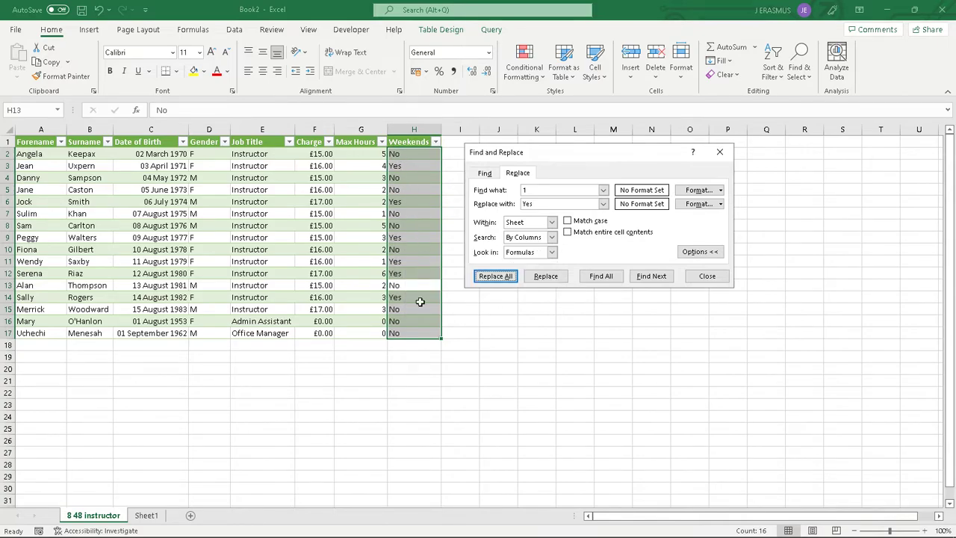
pyautogui.click(720, 152)
pyautogui.click(502, 224)
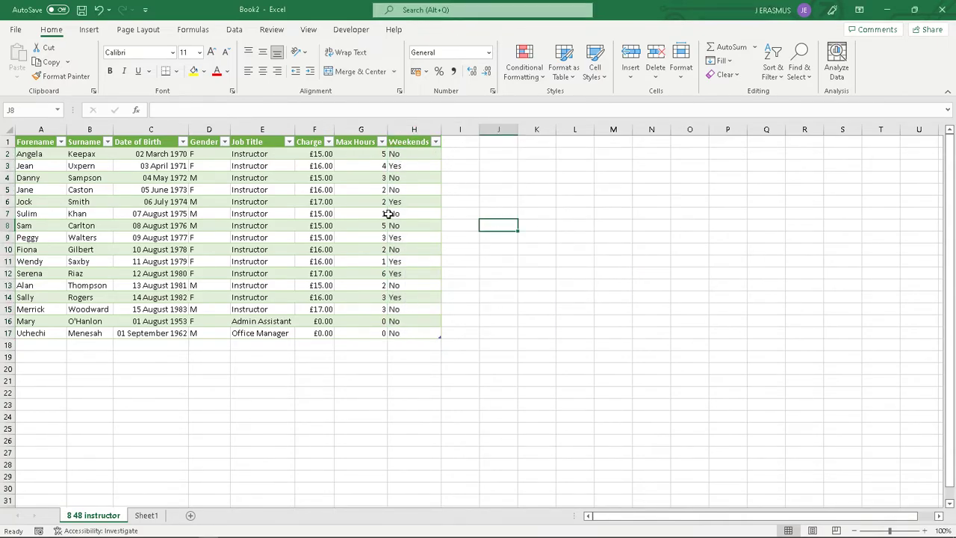
# Check the Practical Activity 8.39 instructions for the next import and switch to the empty Sheet1 in Excel.
pyautogui.hotkey('alt', 'Tab')
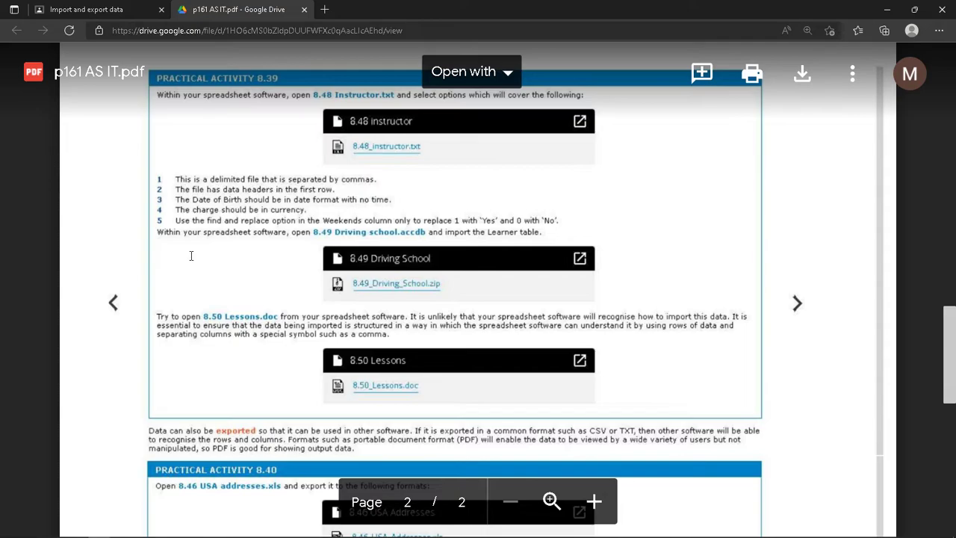
pyautogui.press('alt')
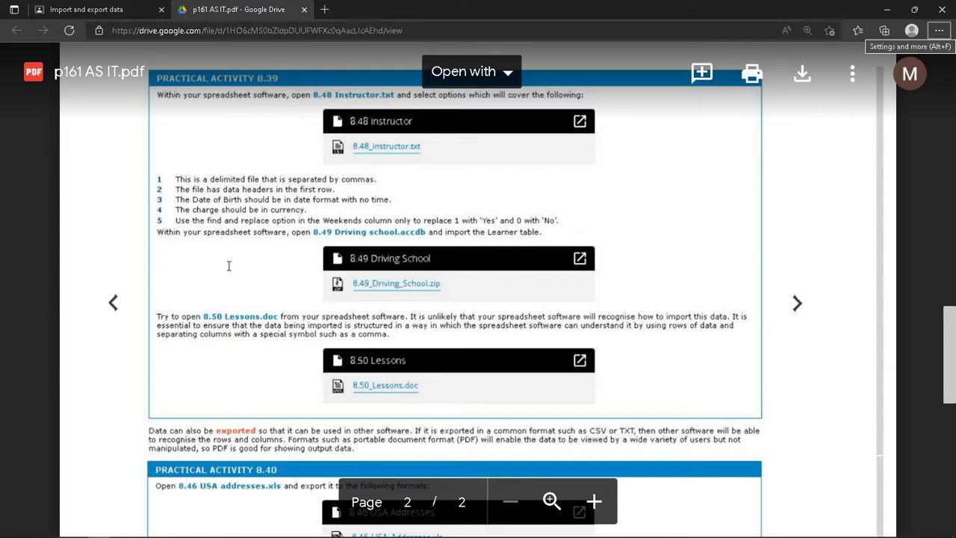
pyautogui.hotkey('alt', 'Tab')
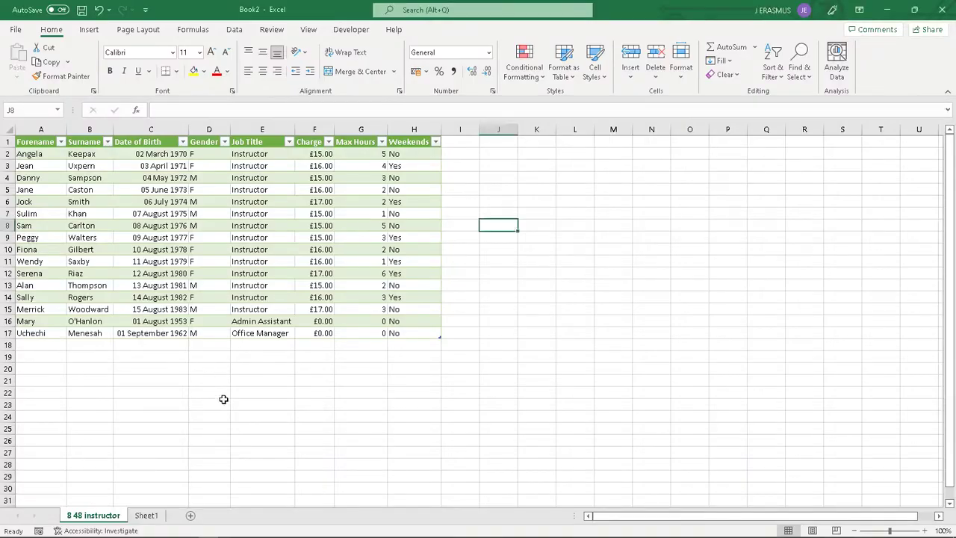
pyautogui.click(147, 516)
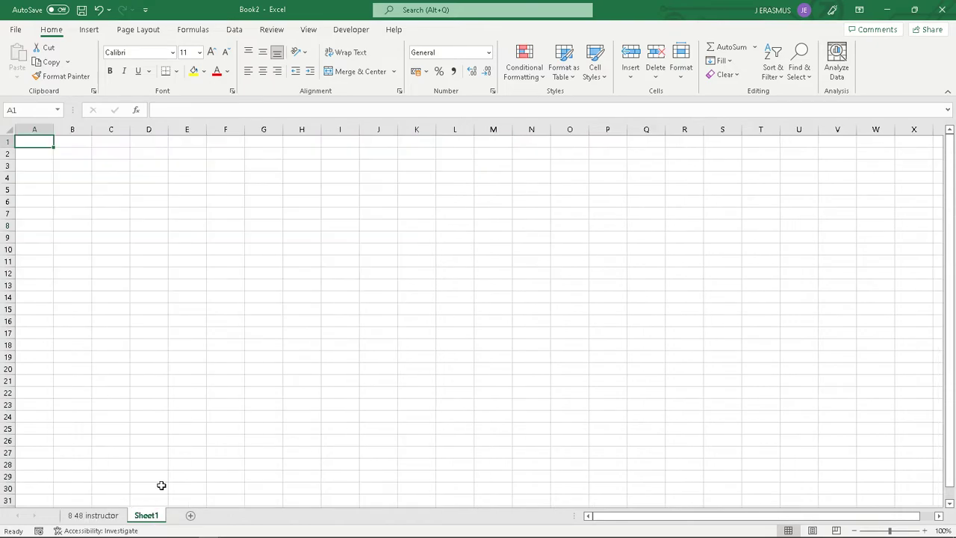
# Examine which files and file types the Microsoft Access database import offers, checking the required file in the instructions, and cancel the import.
pyautogui.click(231, 31)
pyautogui.click(17, 64)
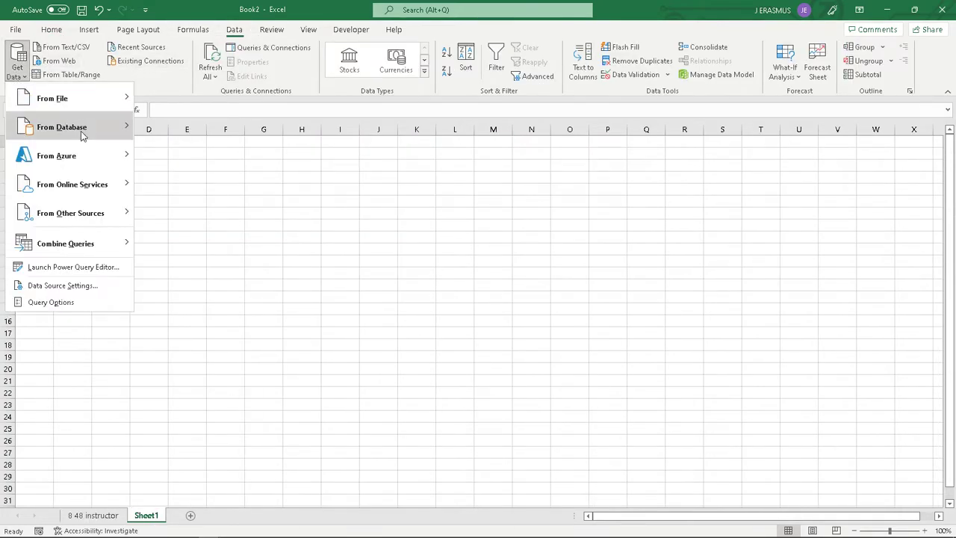
pyautogui.moveTo(106, 131)
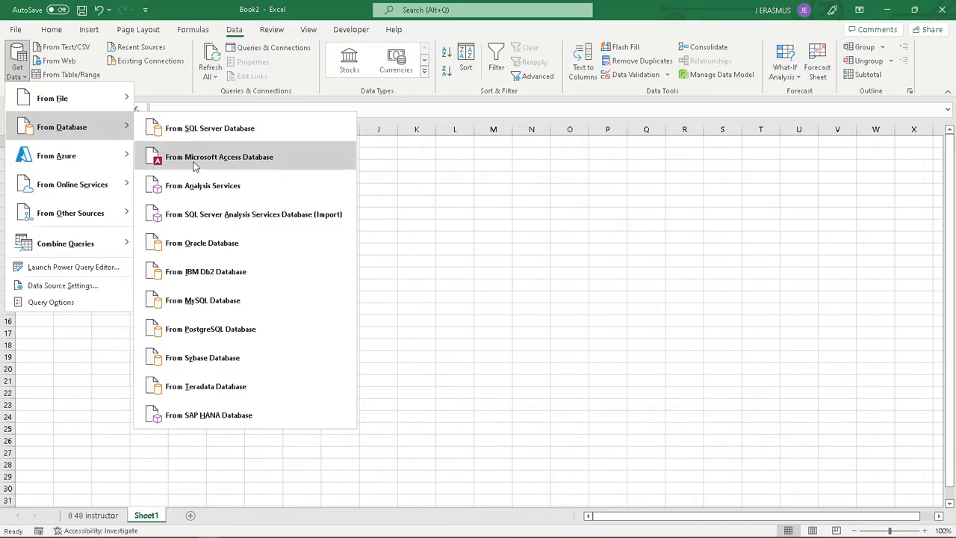
pyautogui.hotkey('alt', 'Tab')
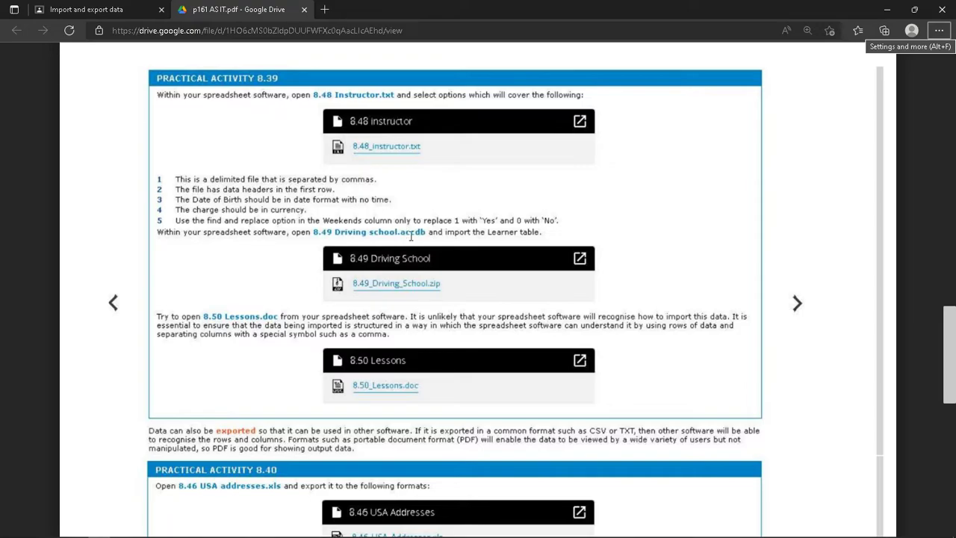
pyautogui.hotkey('alt', 'Tab')
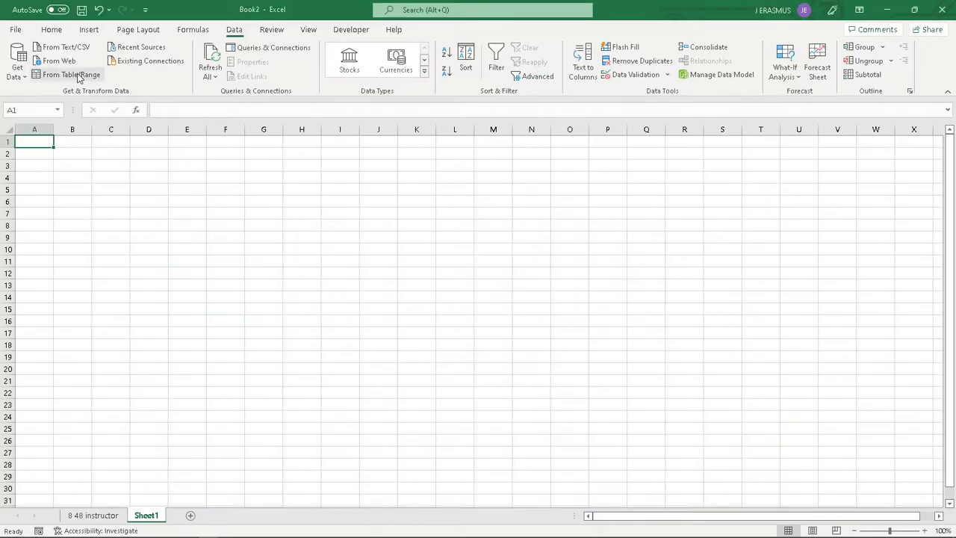
pyautogui.click(17, 66)
pyautogui.moveTo(22, 130)
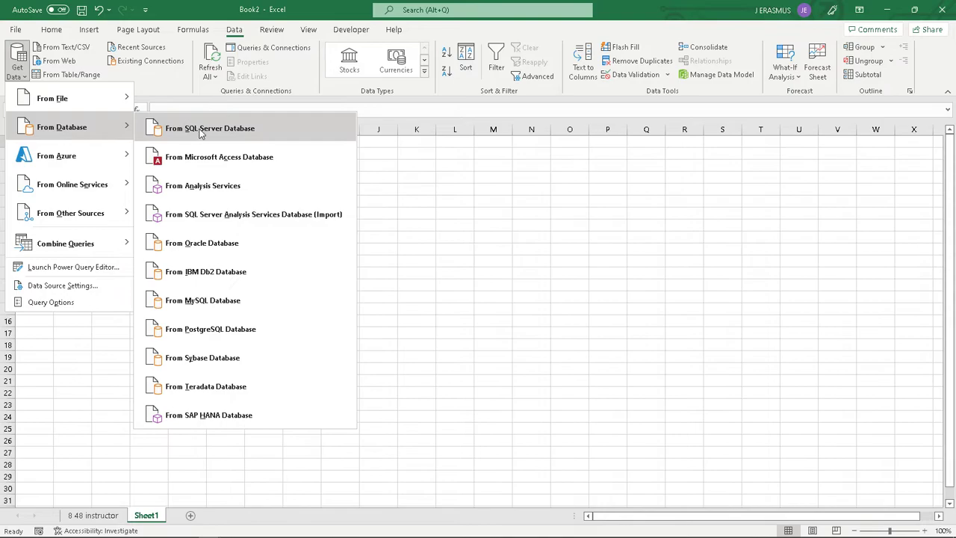
pyautogui.click(216, 157)
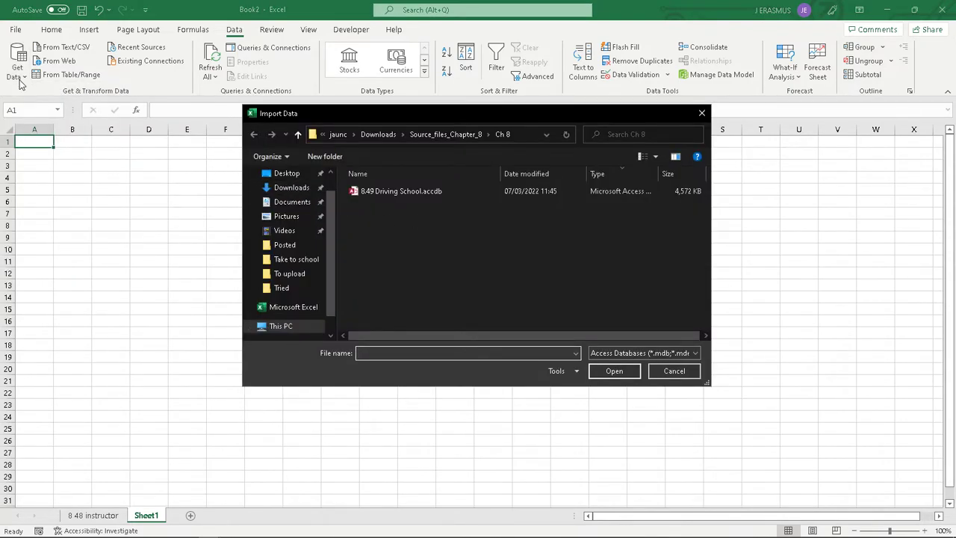
pyautogui.click(691, 354)
pyautogui.click(685, 354)
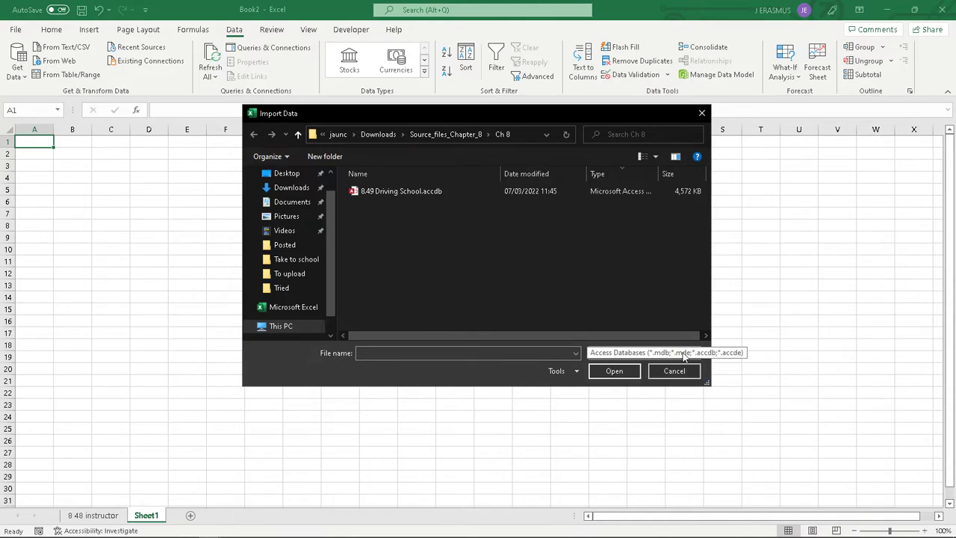
pyautogui.click(700, 112)
# Examine which files the workbook import and the text/CSV import each offer, cancelling both without importing.
pyautogui.click(16, 64)
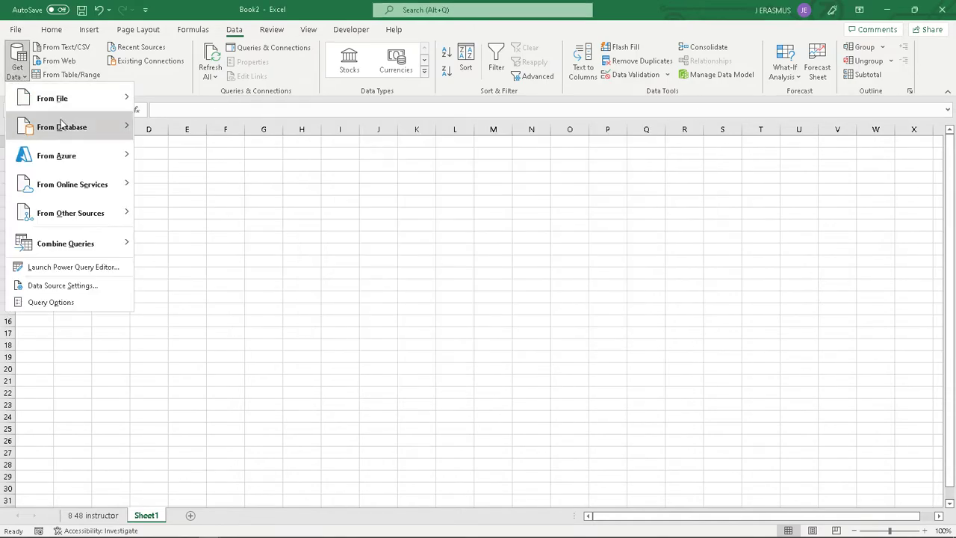
pyautogui.moveTo(87, 106)
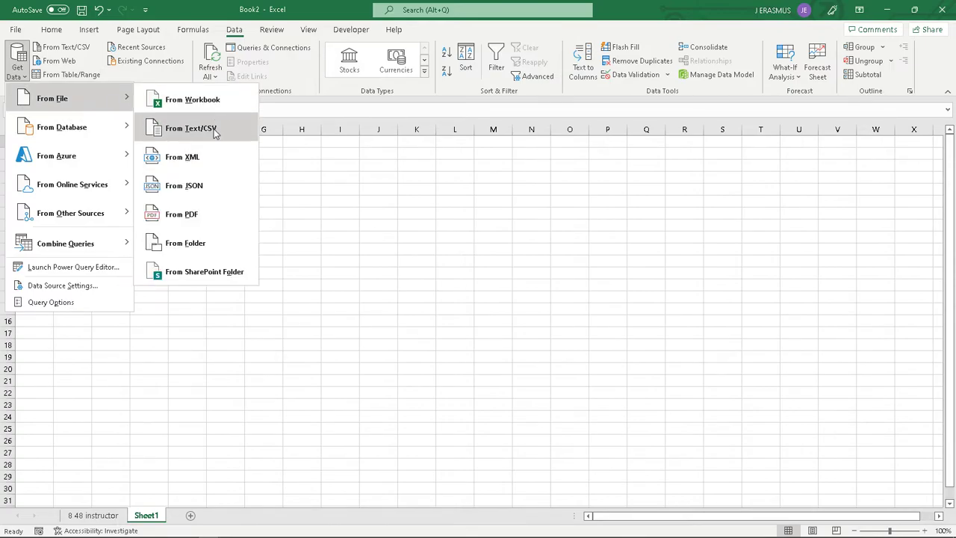
pyautogui.click(216, 102)
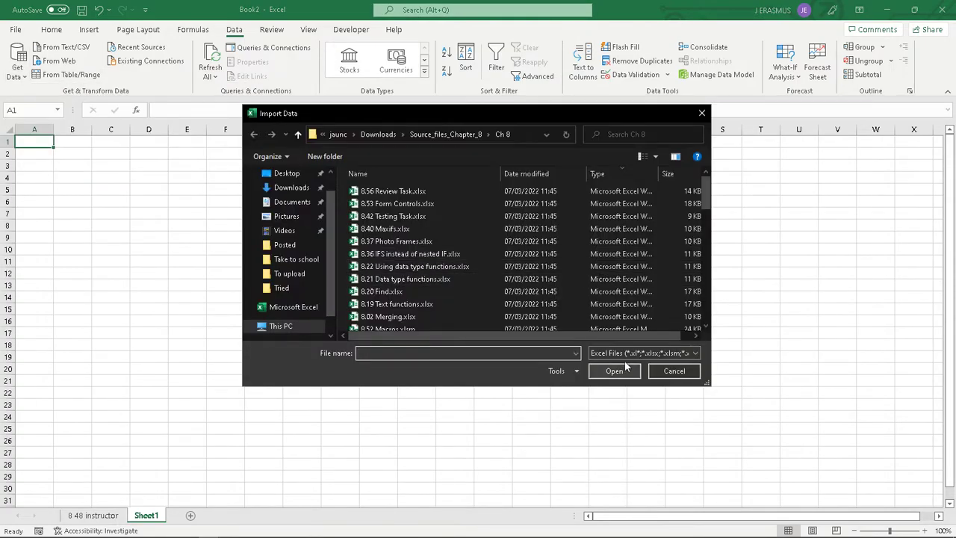
pyautogui.click(701, 113)
pyautogui.click(17, 68)
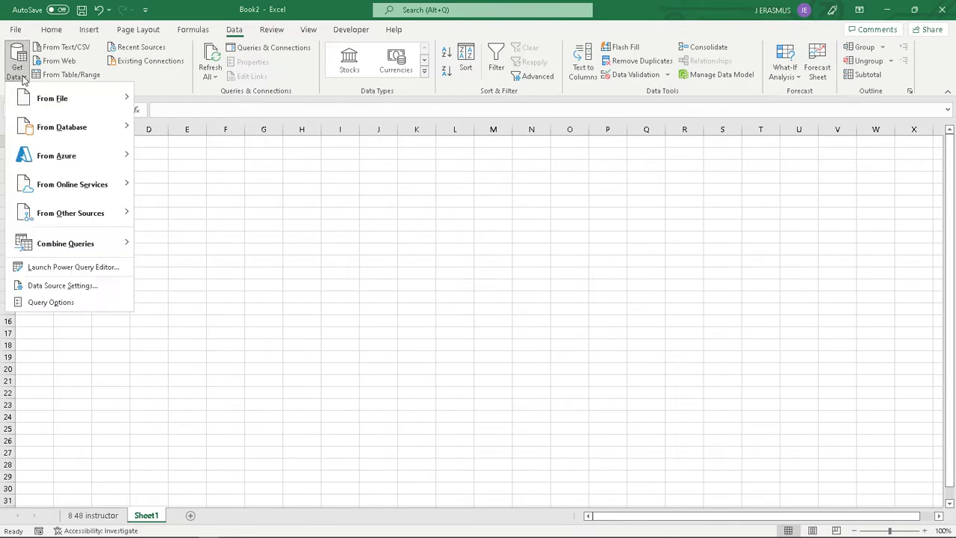
pyautogui.moveTo(82, 98)
pyautogui.click(170, 125)
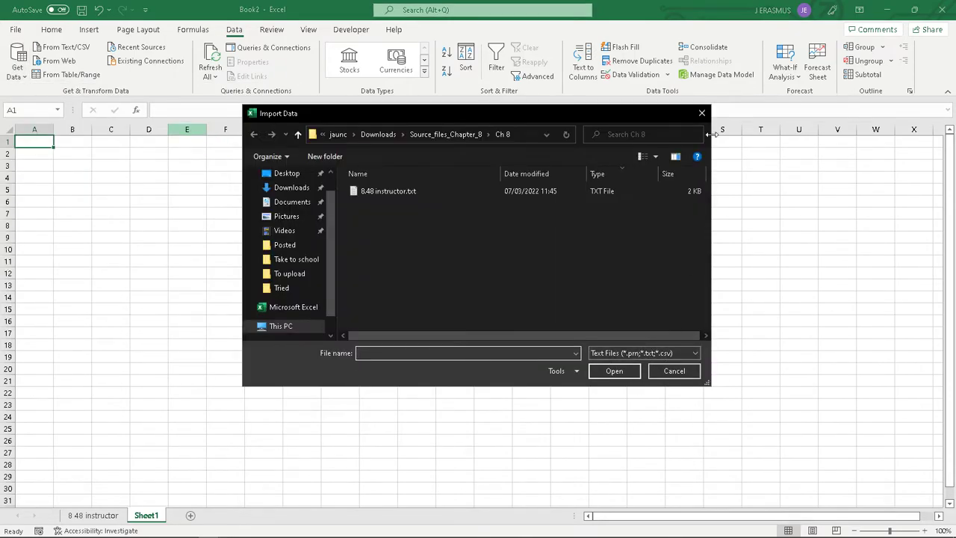
pyautogui.click(702, 112)
# Start a Microsoft Access database import, compare the All Files and Access Databases filters, and import 8.49 Driving School.accdb.
pyautogui.click(15, 77)
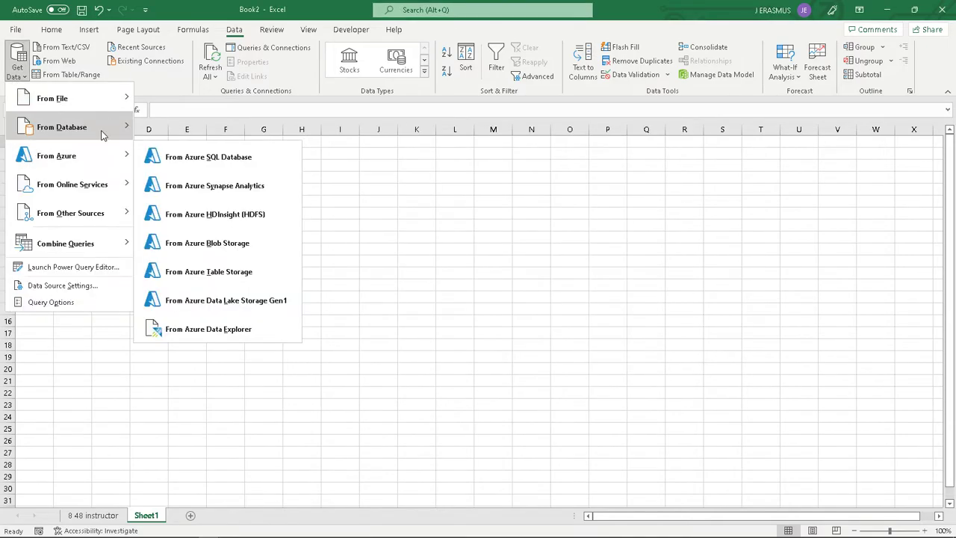
pyautogui.click(199, 160)
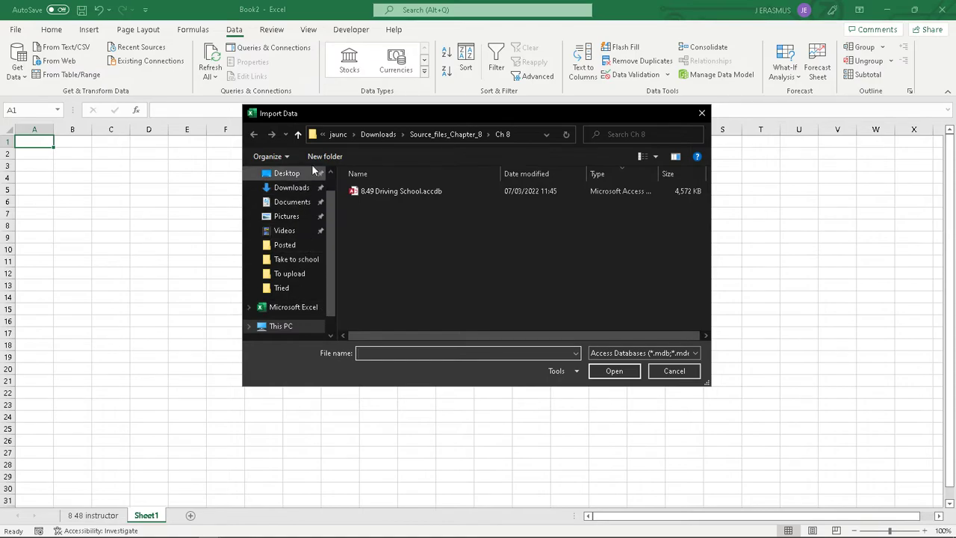
pyautogui.click(642, 352)
pyautogui.click(648, 377)
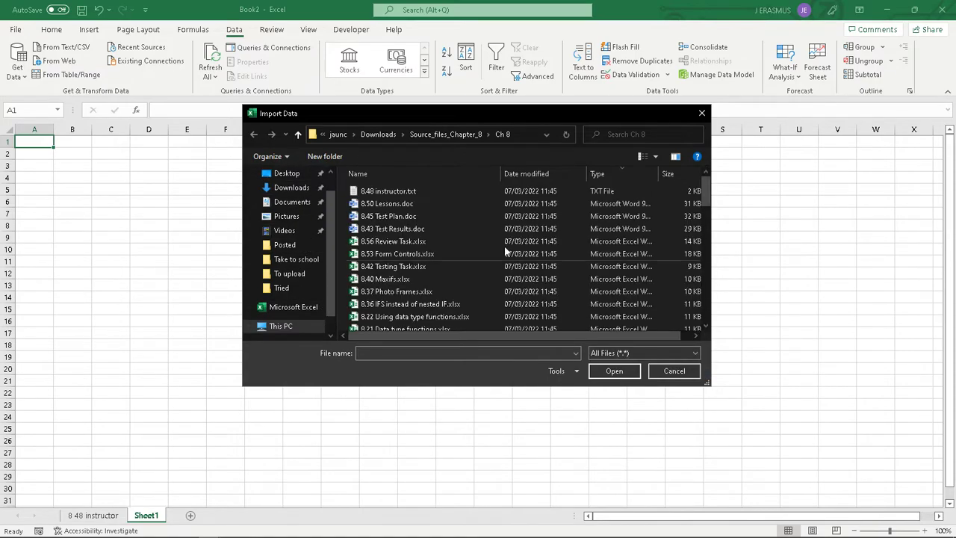
pyautogui.moveTo(705, 193)
pyautogui.mouseDown()
pyautogui.moveTo(703, 291)
pyautogui.moveTo(704, 193)
pyautogui.mouseUp()
pyautogui.click(677, 353)
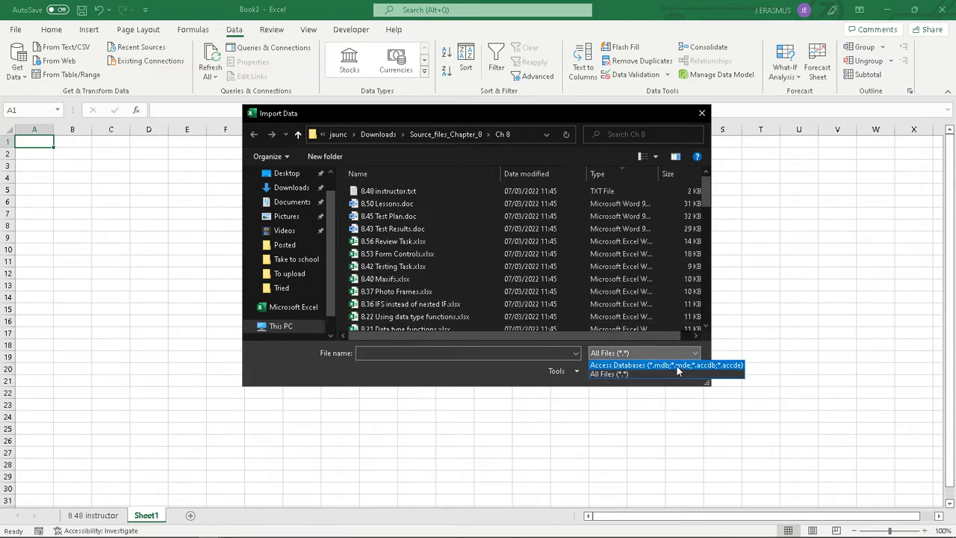
pyautogui.click(676, 365)
pyautogui.click(396, 191)
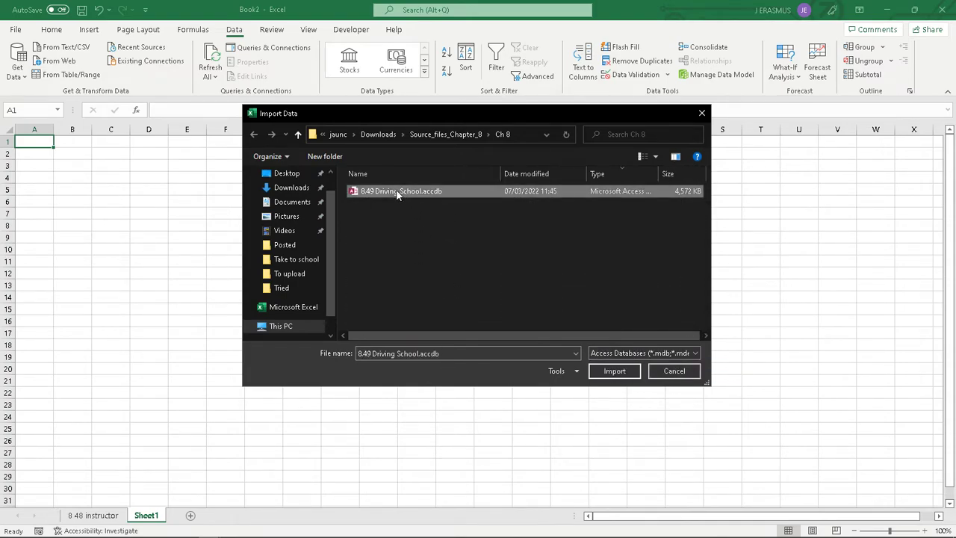
pyautogui.click(615, 371)
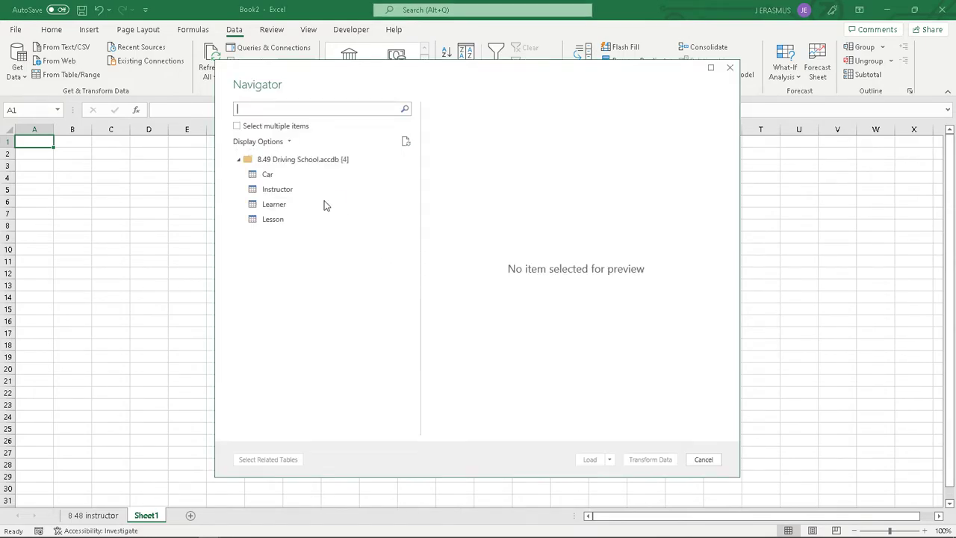
# Preview the Car, Instructor, Learner and Lesson tables of the driving school database.
pyautogui.click(310, 177)
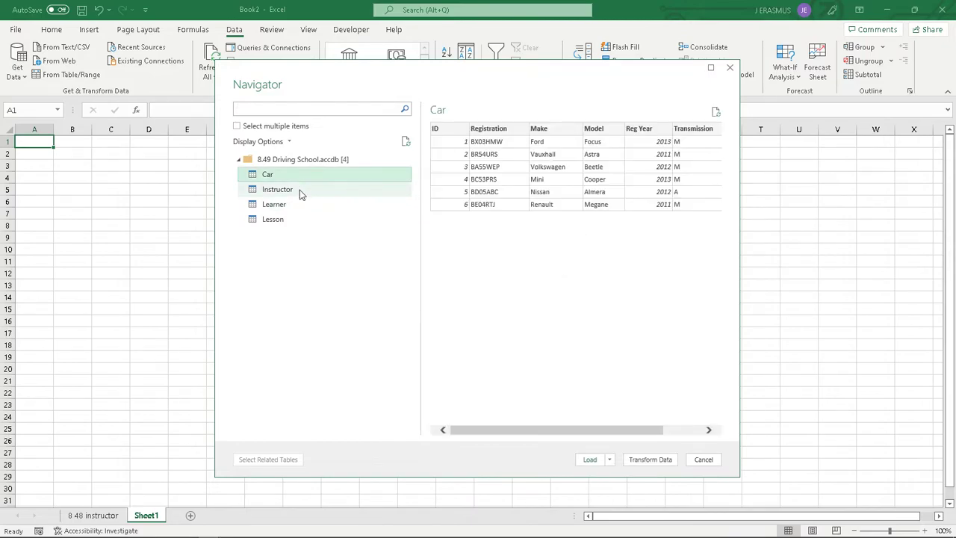
pyautogui.click(300, 191)
pyautogui.click(296, 205)
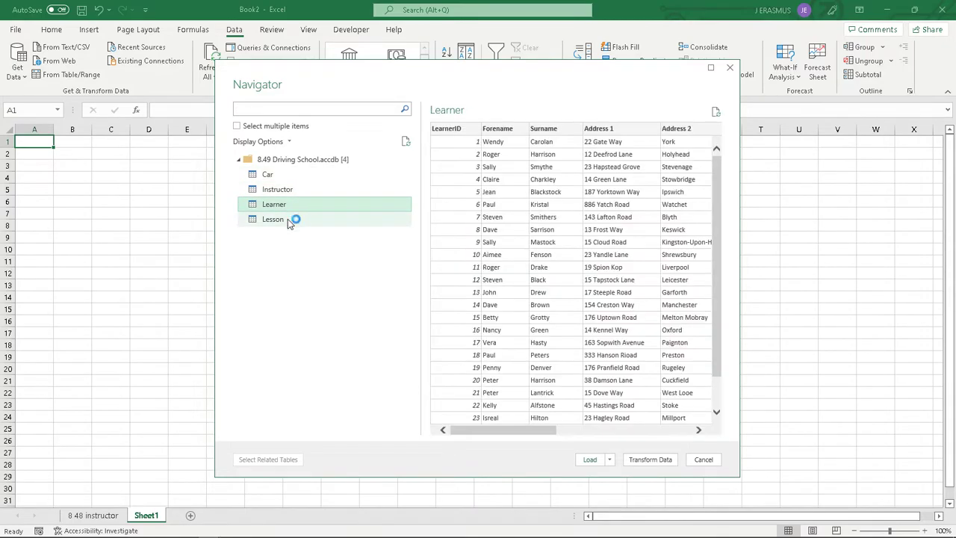
pyautogui.click(291, 219)
# Check the instructions for the required table, load the Learner table into the workbook and close the Queries & Connections pane.
pyautogui.hotkey('alt', 'Tab')
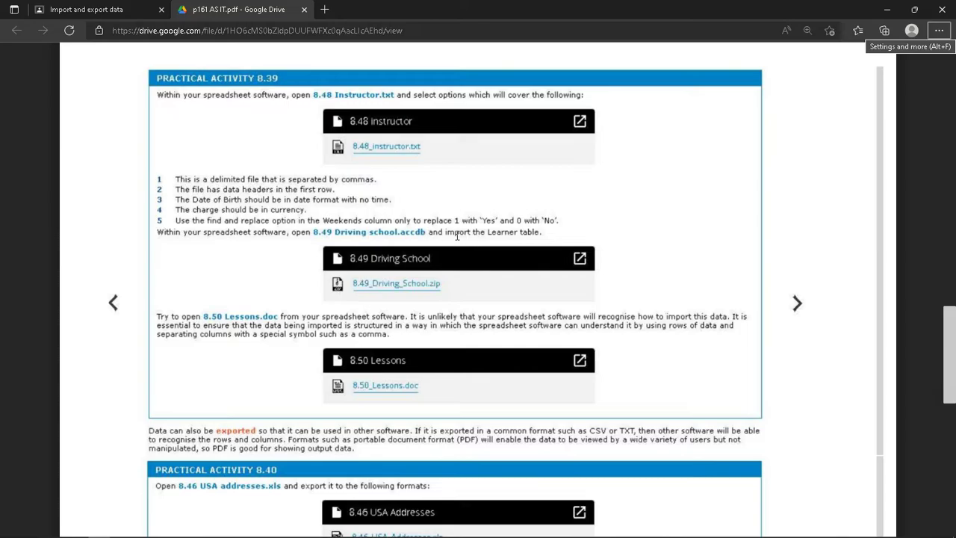
pyautogui.hotkey('alt', 'Tab')
pyautogui.click(289, 205)
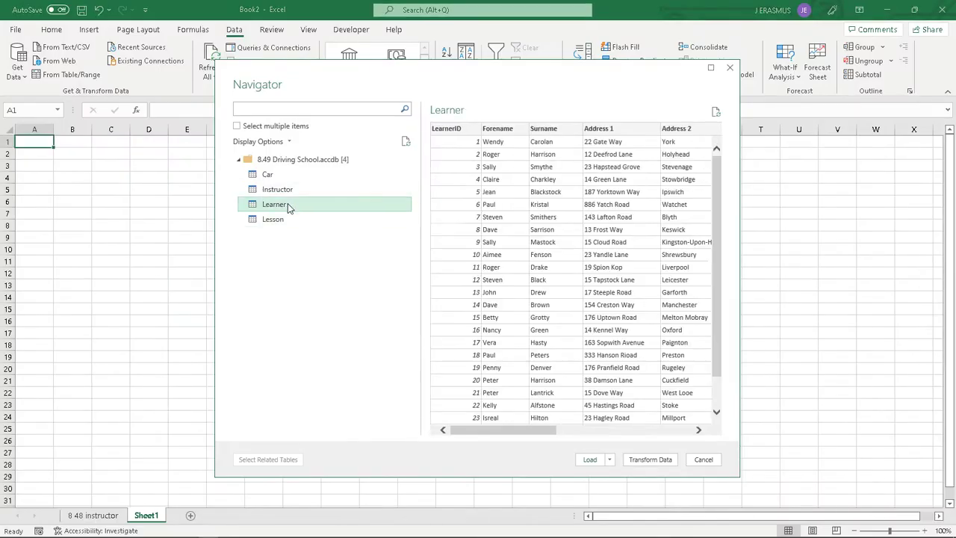
pyautogui.click(590, 459)
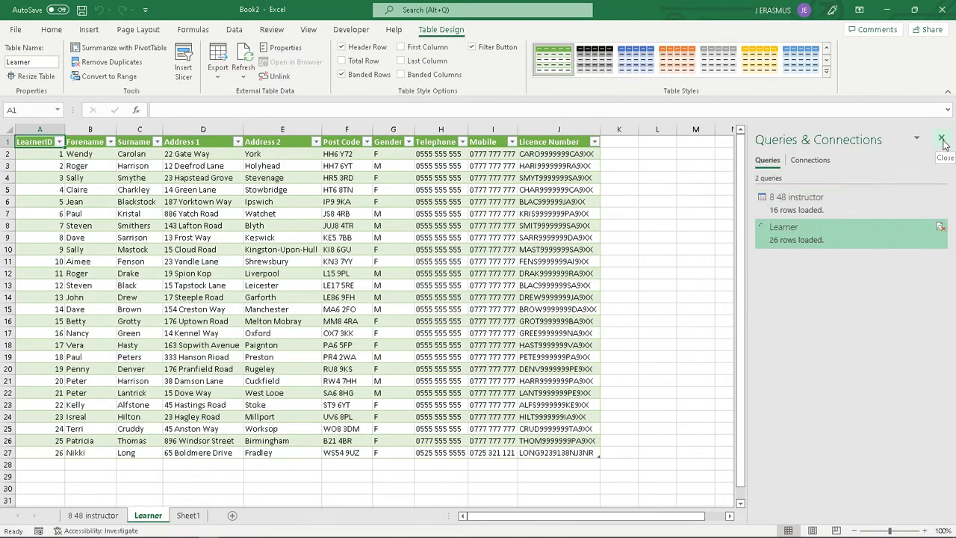
pyautogui.click(943, 141)
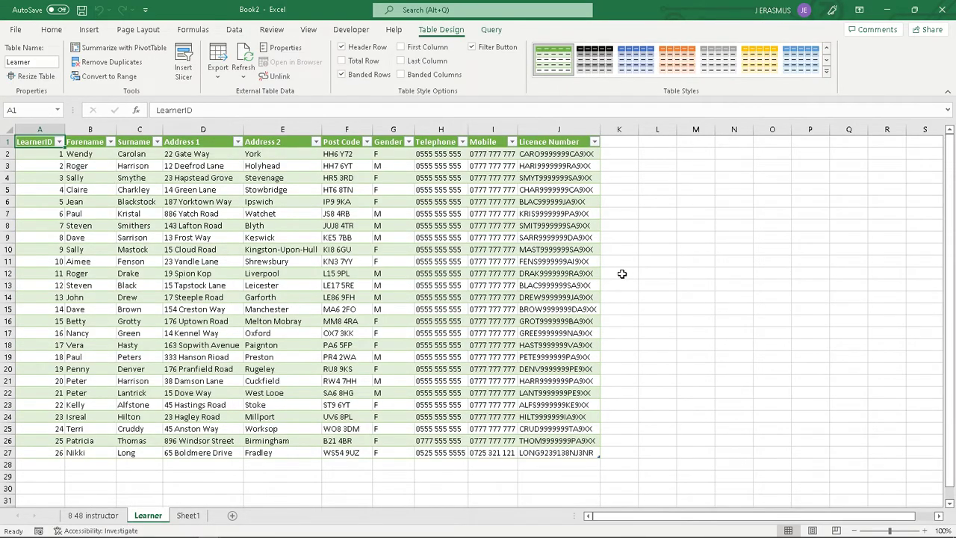
# Check the instructions about opening 8.50 Lessons.doc and switch to the empty Sheet1 in the Excel workbook.
pyautogui.hotkey('alt', 'Tab')
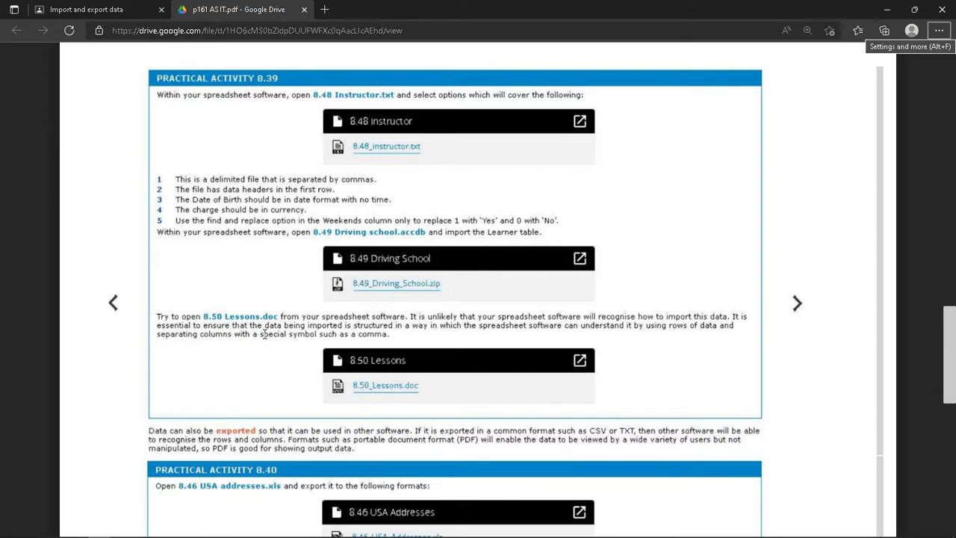
pyautogui.hotkey('alt', 'Tab')
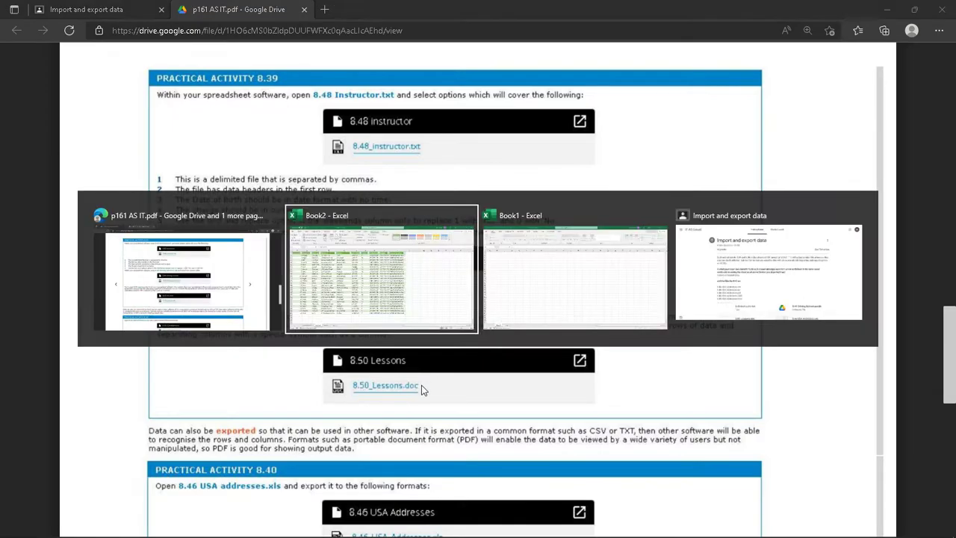
pyautogui.click(196, 517)
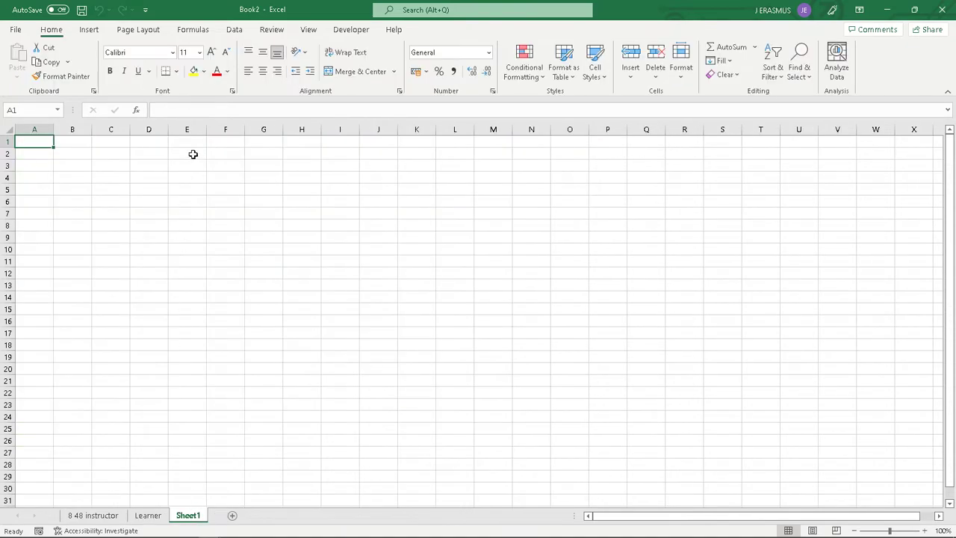
# Start a Text/CSV import, show All Files in the Ch 8 folder and import 8.50 Lessons.doc.
pyautogui.click(193, 29)
pyautogui.click(228, 31)
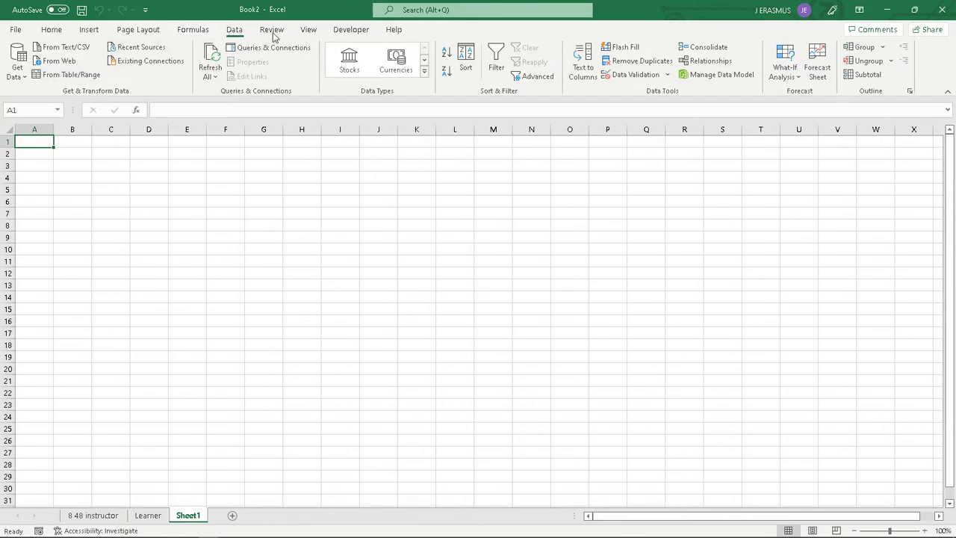
pyautogui.click(17, 64)
pyautogui.moveTo(108, 106)
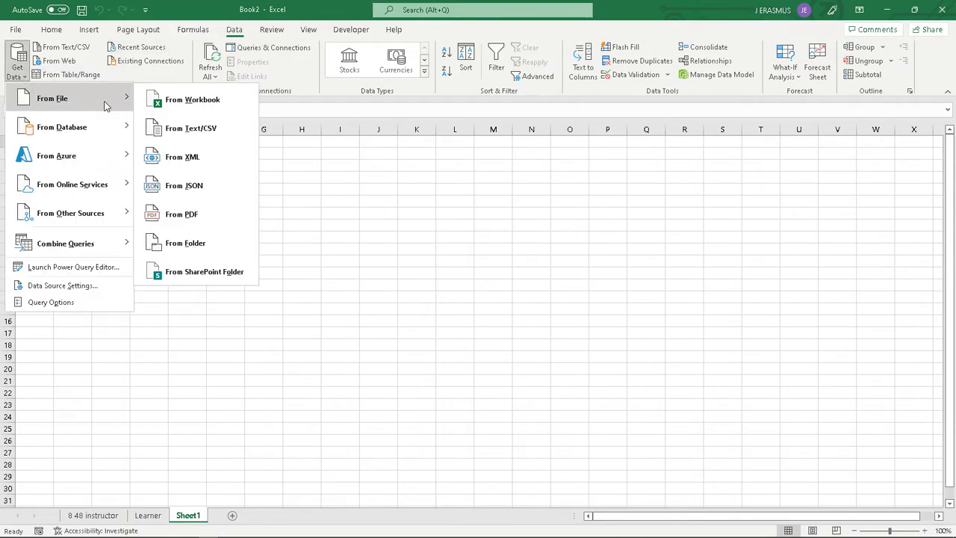
pyautogui.click(191, 129)
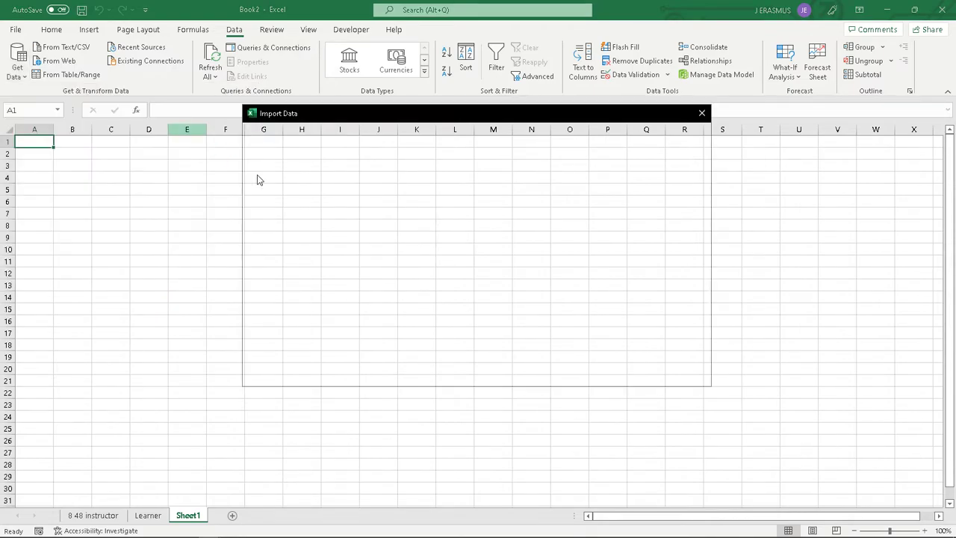
pyautogui.click(643, 353)
pyautogui.click(635, 376)
pyautogui.click(416, 205)
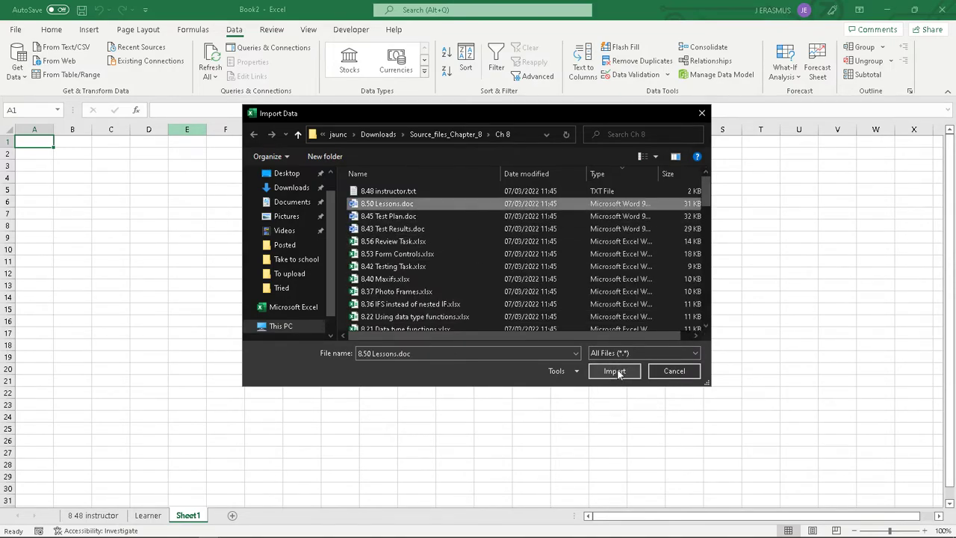
pyautogui.click(615, 372)
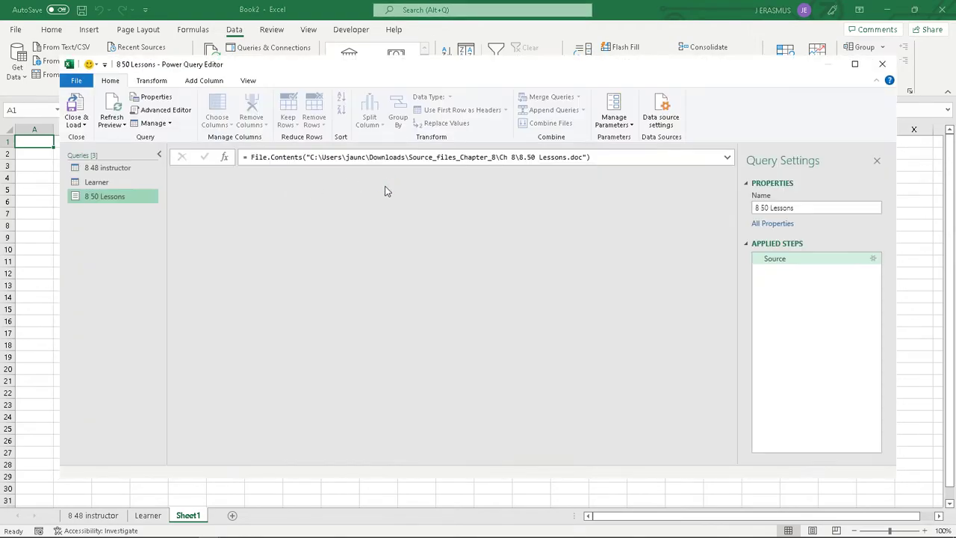
# Select the 8.50 Lessons.doc item, close Query Settings, exit the Power Query Editor keeping the changes and dismiss the resulting message.
pyautogui.click(207, 195)
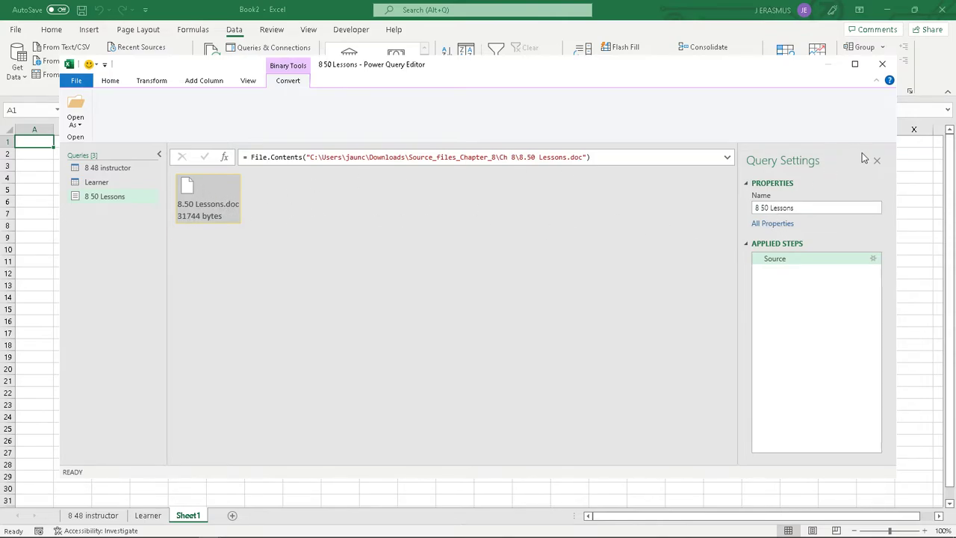
pyautogui.click(876, 160)
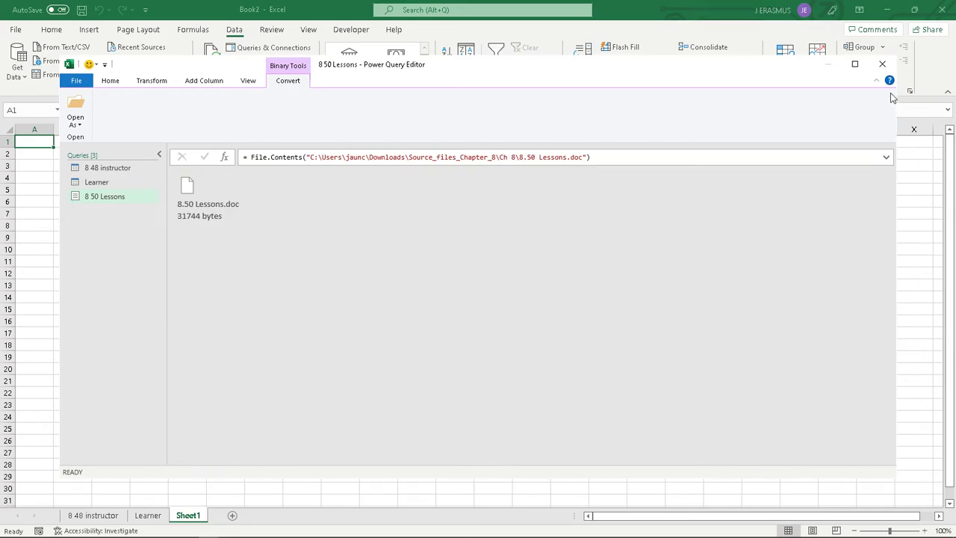
pyautogui.click(882, 63)
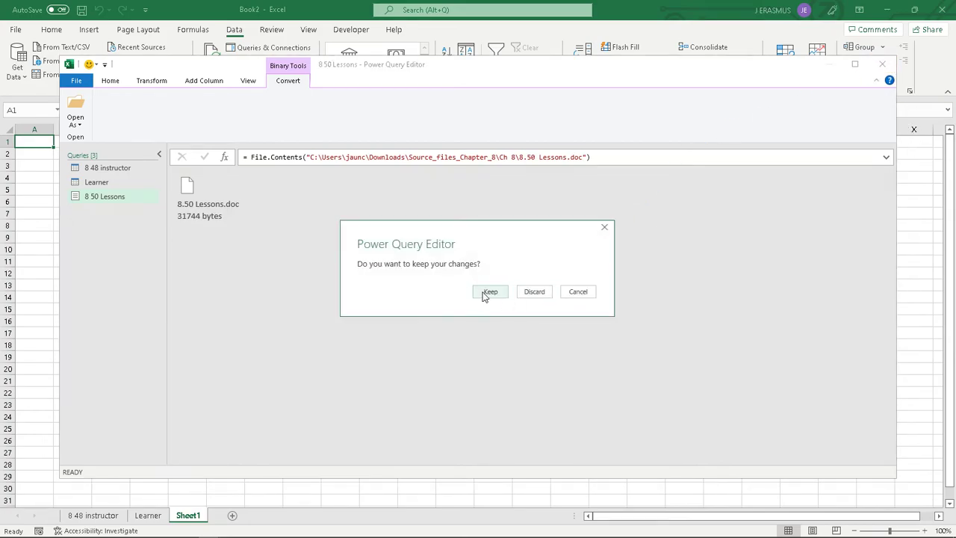
pyautogui.click(489, 292)
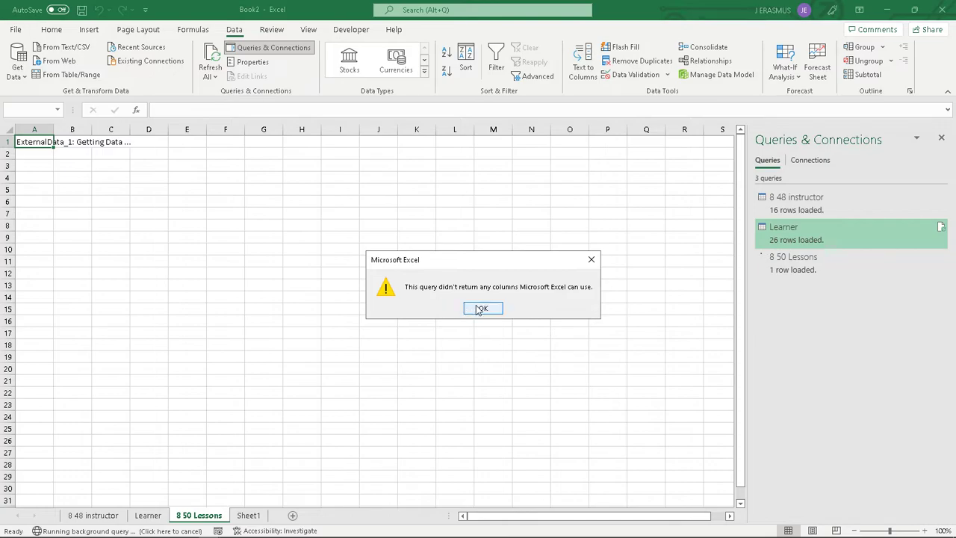
pyautogui.click(482, 311)
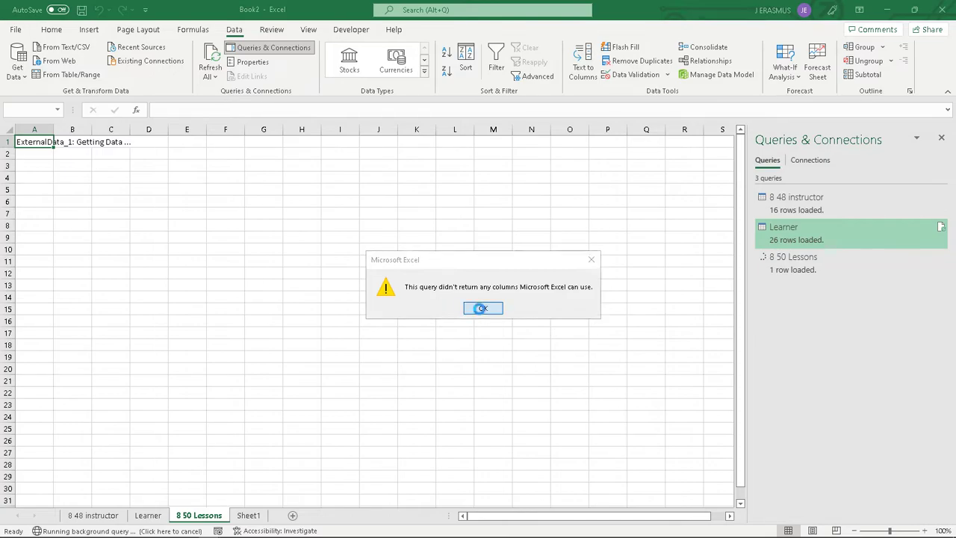
# Check the instructions about 8.50 Lessons.doc and inspect cell A1 on the 8 50 Lessons sheet.
pyautogui.hotkey('alt', 'Tab')
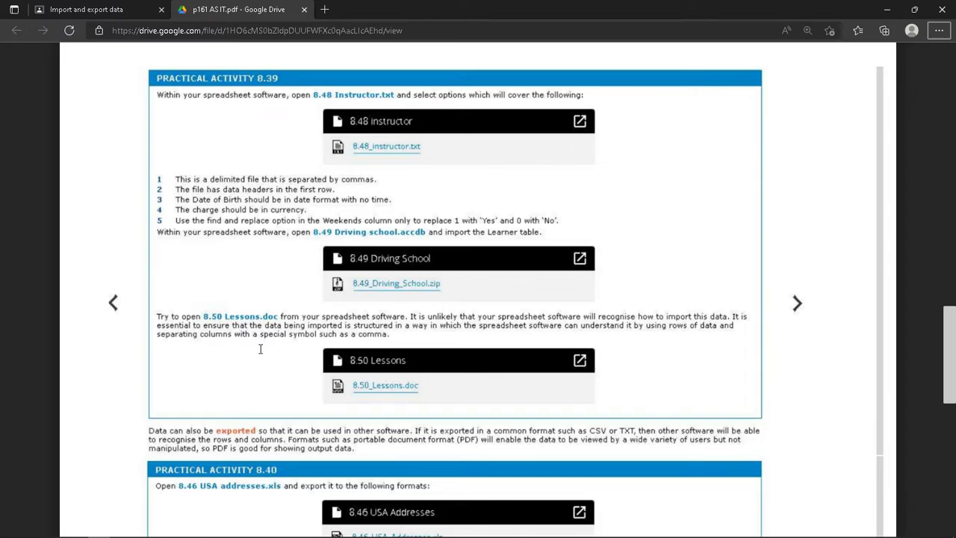
pyautogui.hotkey('alt', 'Tab')
pyautogui.click(227, 222)
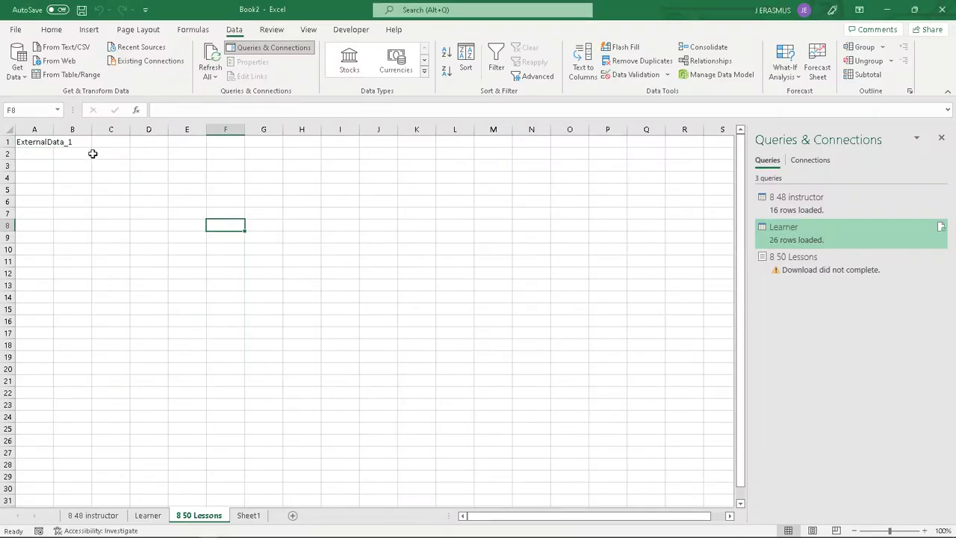
pyautogui.click(89, 152)
pyautogui.click(33, 140)
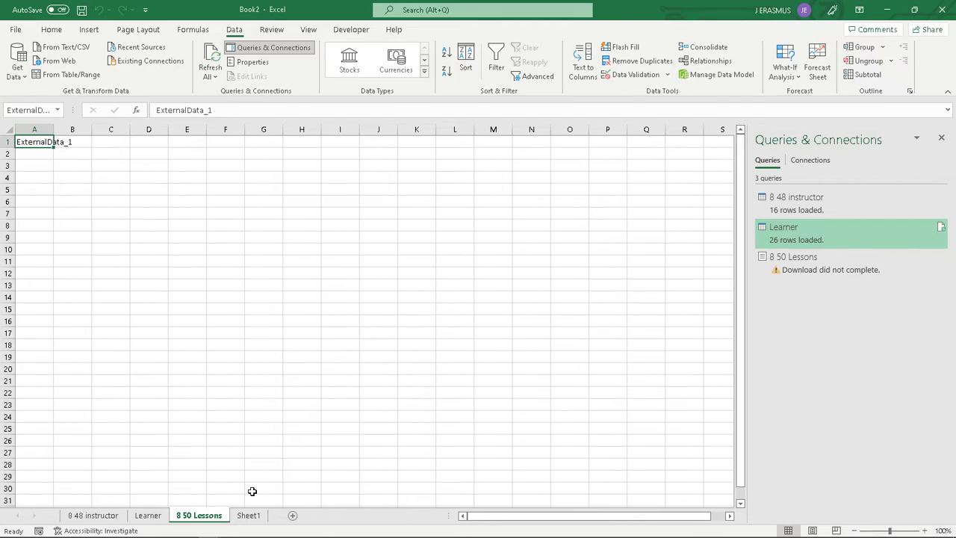
# Delete the empty Sheet1 from the workbook.
pyautogui.click(248, 515)
pyautogui.rightClick(245, 517)
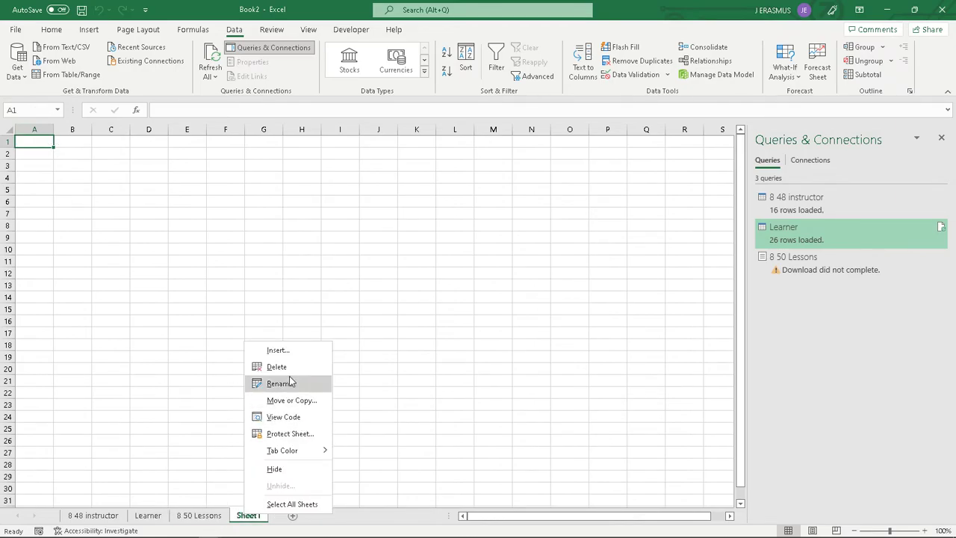
pyautogui.click(275, 367)
# Review the 8 48 instructor, Learner and 8 50 Lessons sheets, finishing on the 8 48 instructor sheet.
pyautogui.click(115, 519)
pyautogui.click(146, 516)
pyautogui.click(195, 516)
pyautogui.click(97, 516)
pyautogui.click(153, 518)
pyautogui.click(198, 516)
pyautogui.click(148, 516)
pyautogui.click(93, 516)
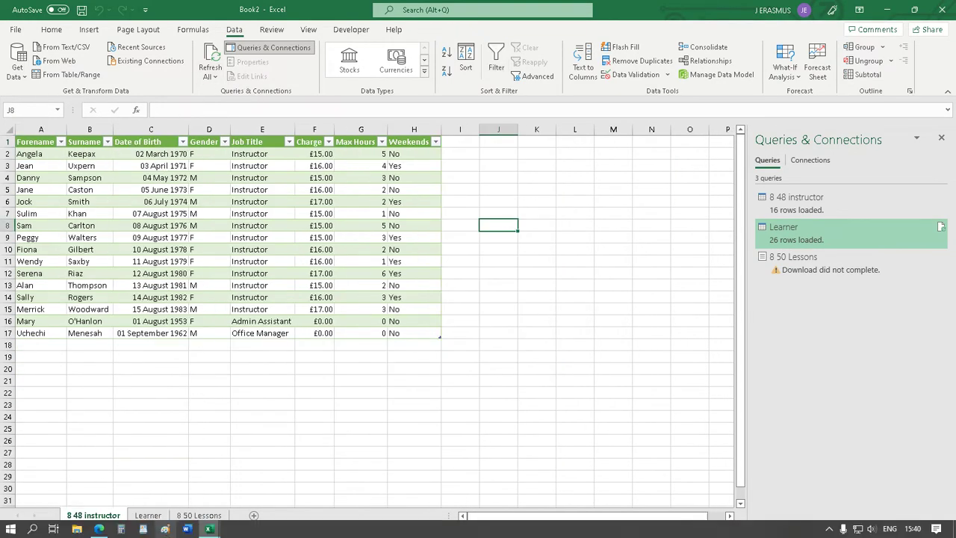
pyautogui.click(150, 516)
pyautogui.click(111, 517)
pyautogui.click(144, 518)
pyautogui.click(211, 519)
pyautogui.click(121, 519)
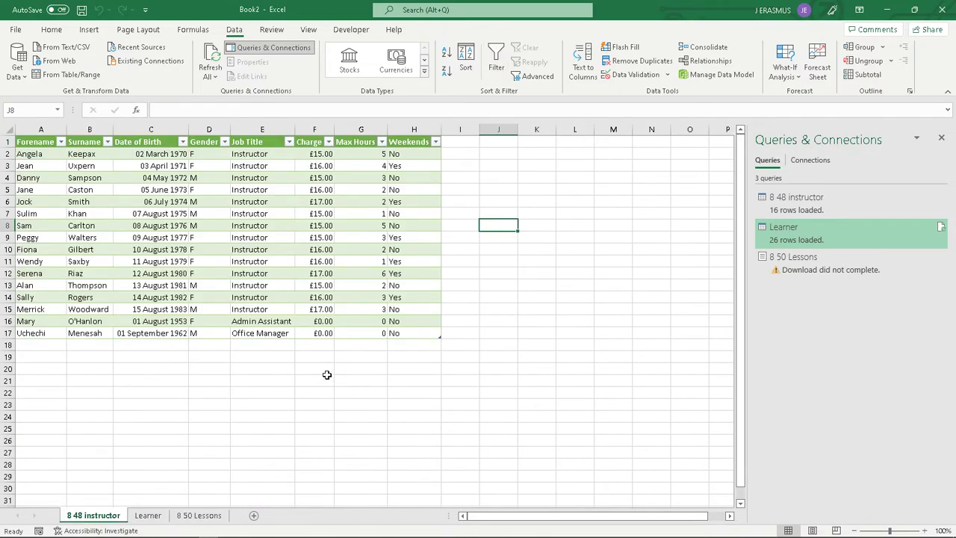